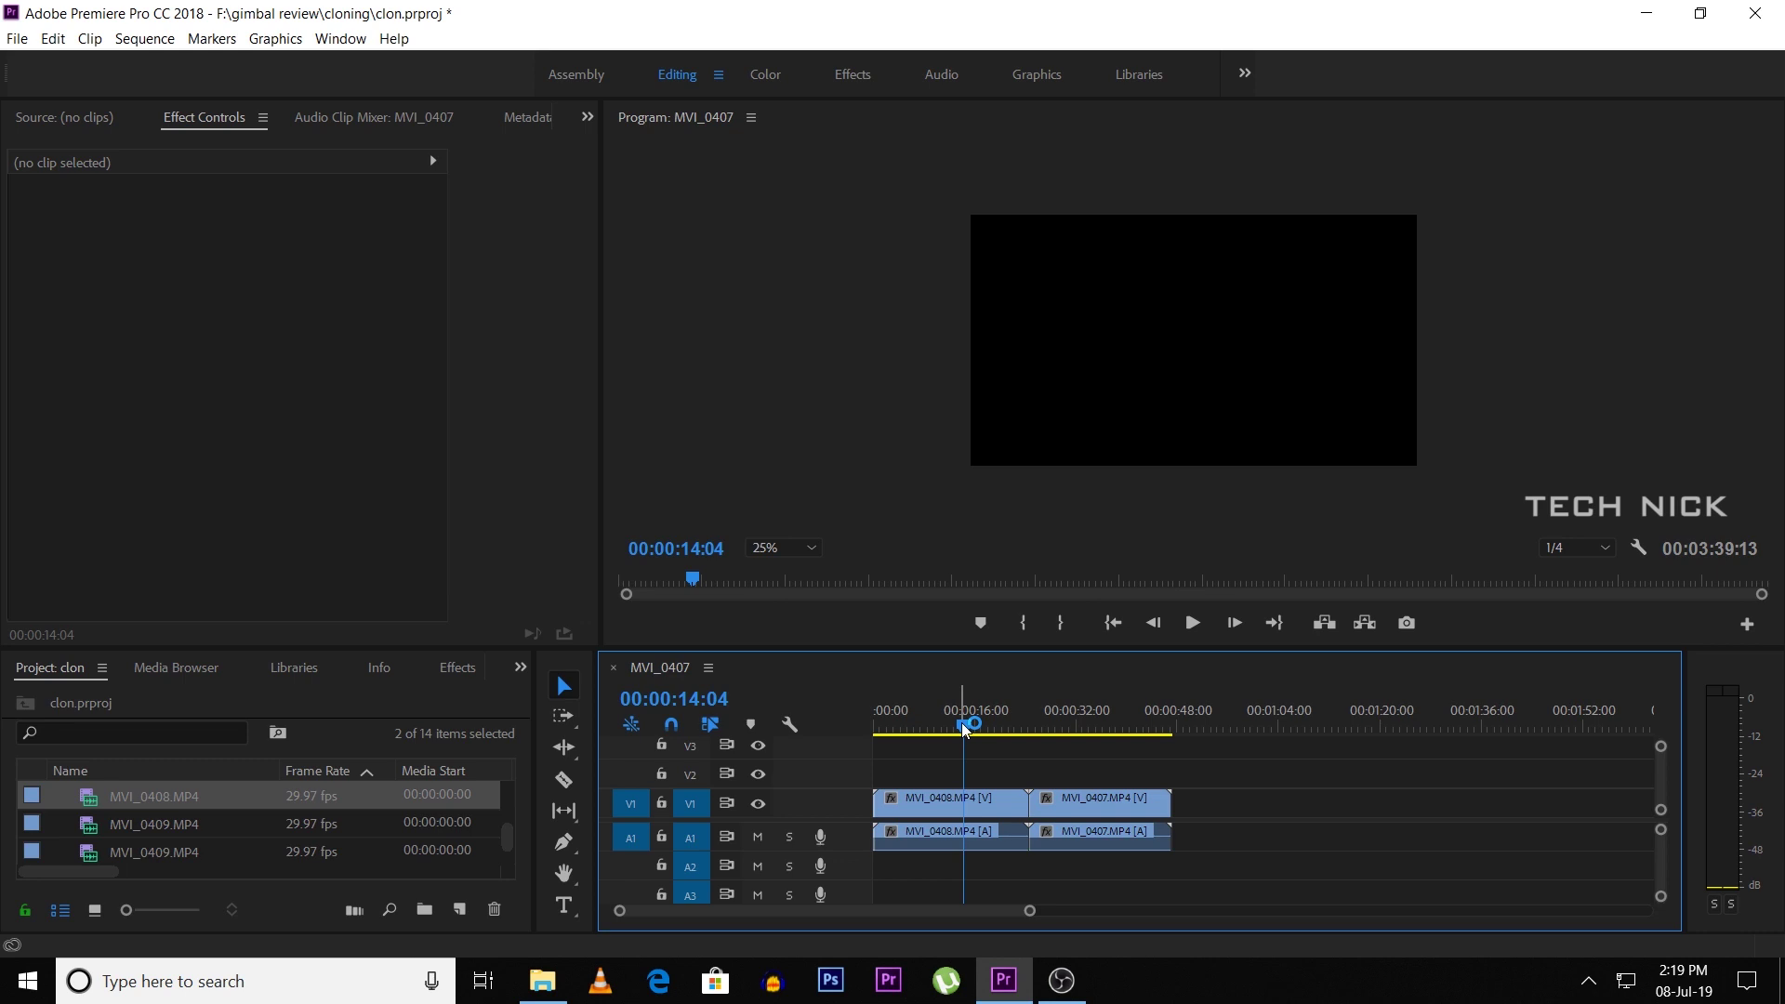
Unlink MVI_0407 and MVI_0408 and delete both of their audio clips from track A1
right_click(995, 802)
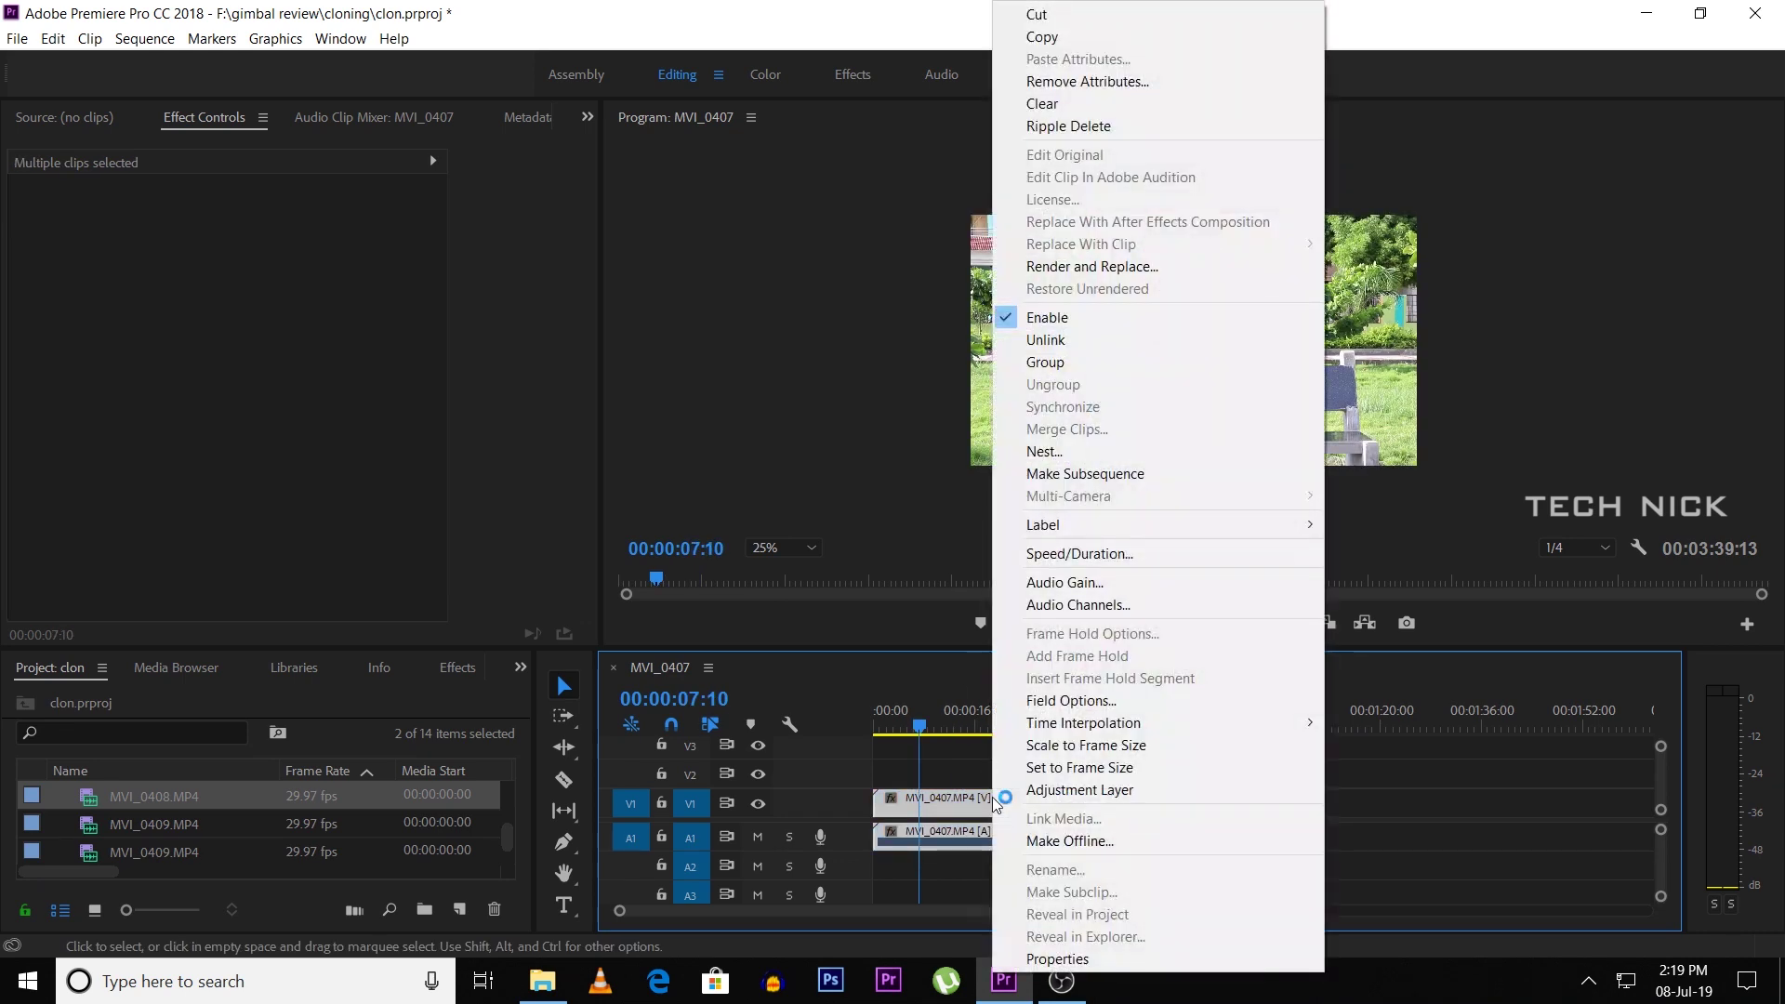
left_click(1076, 341)
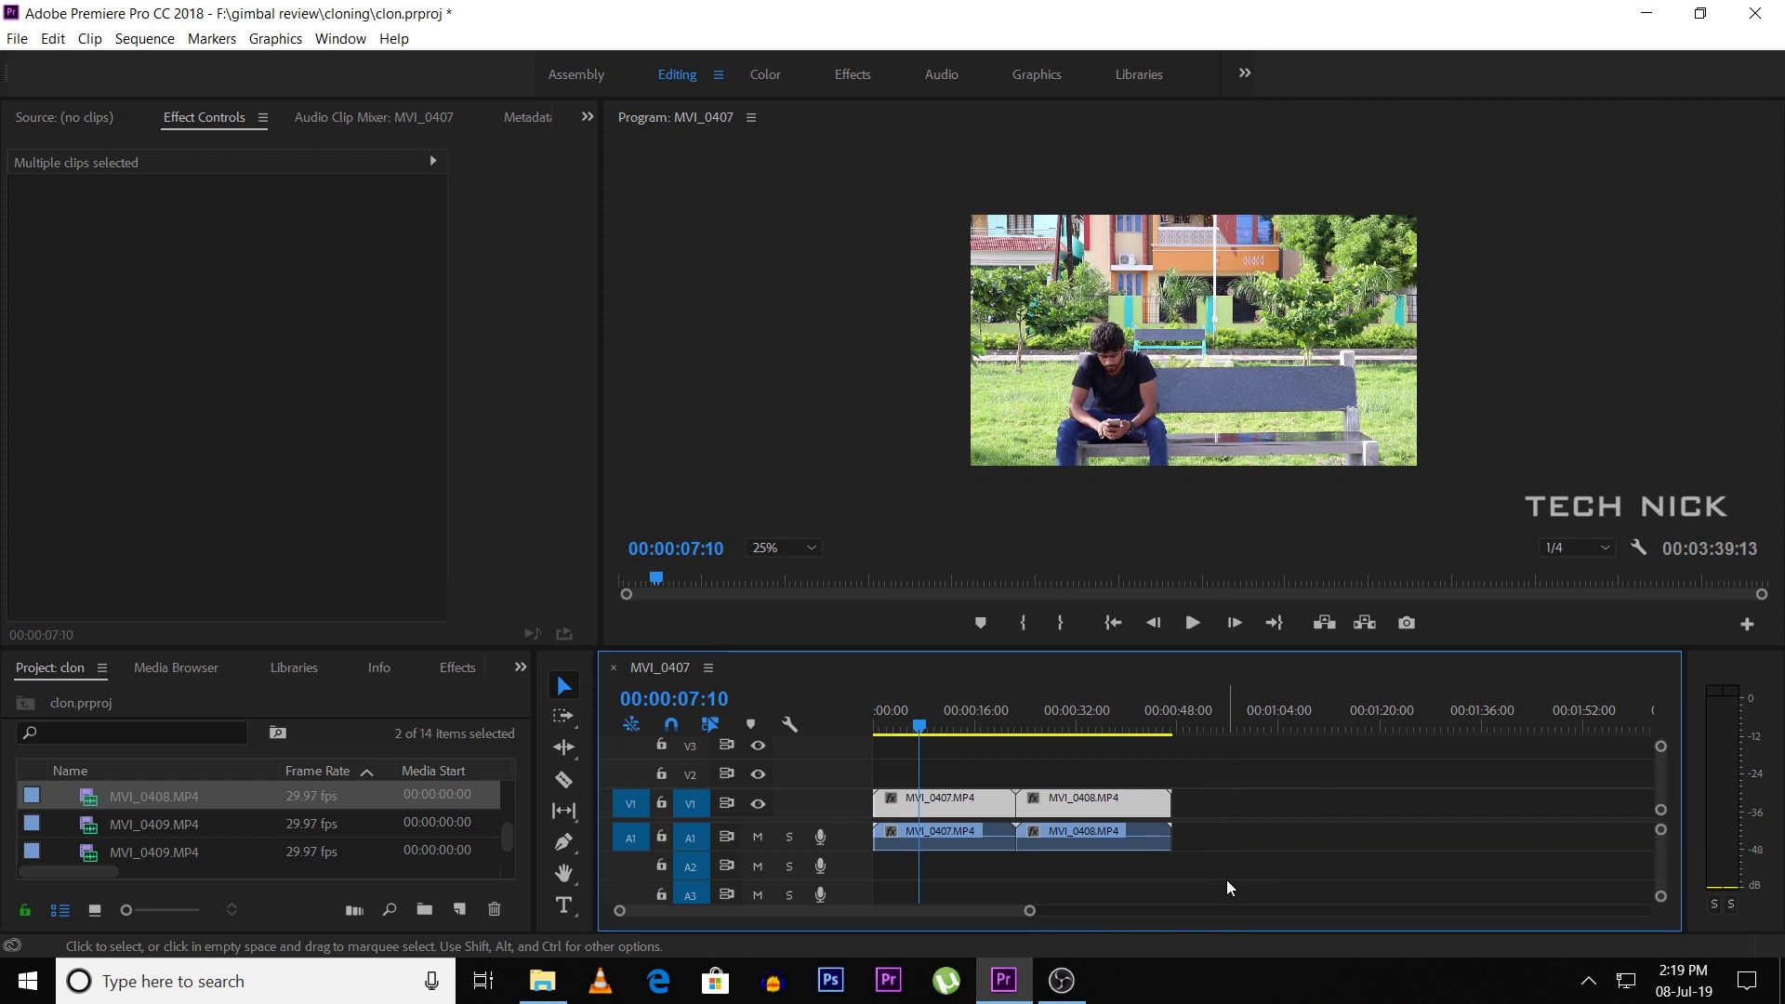
left_click_drag(1226, 880, 969, 849)
key("Delete")
left_click_drag(1030, 910, 986, 923)
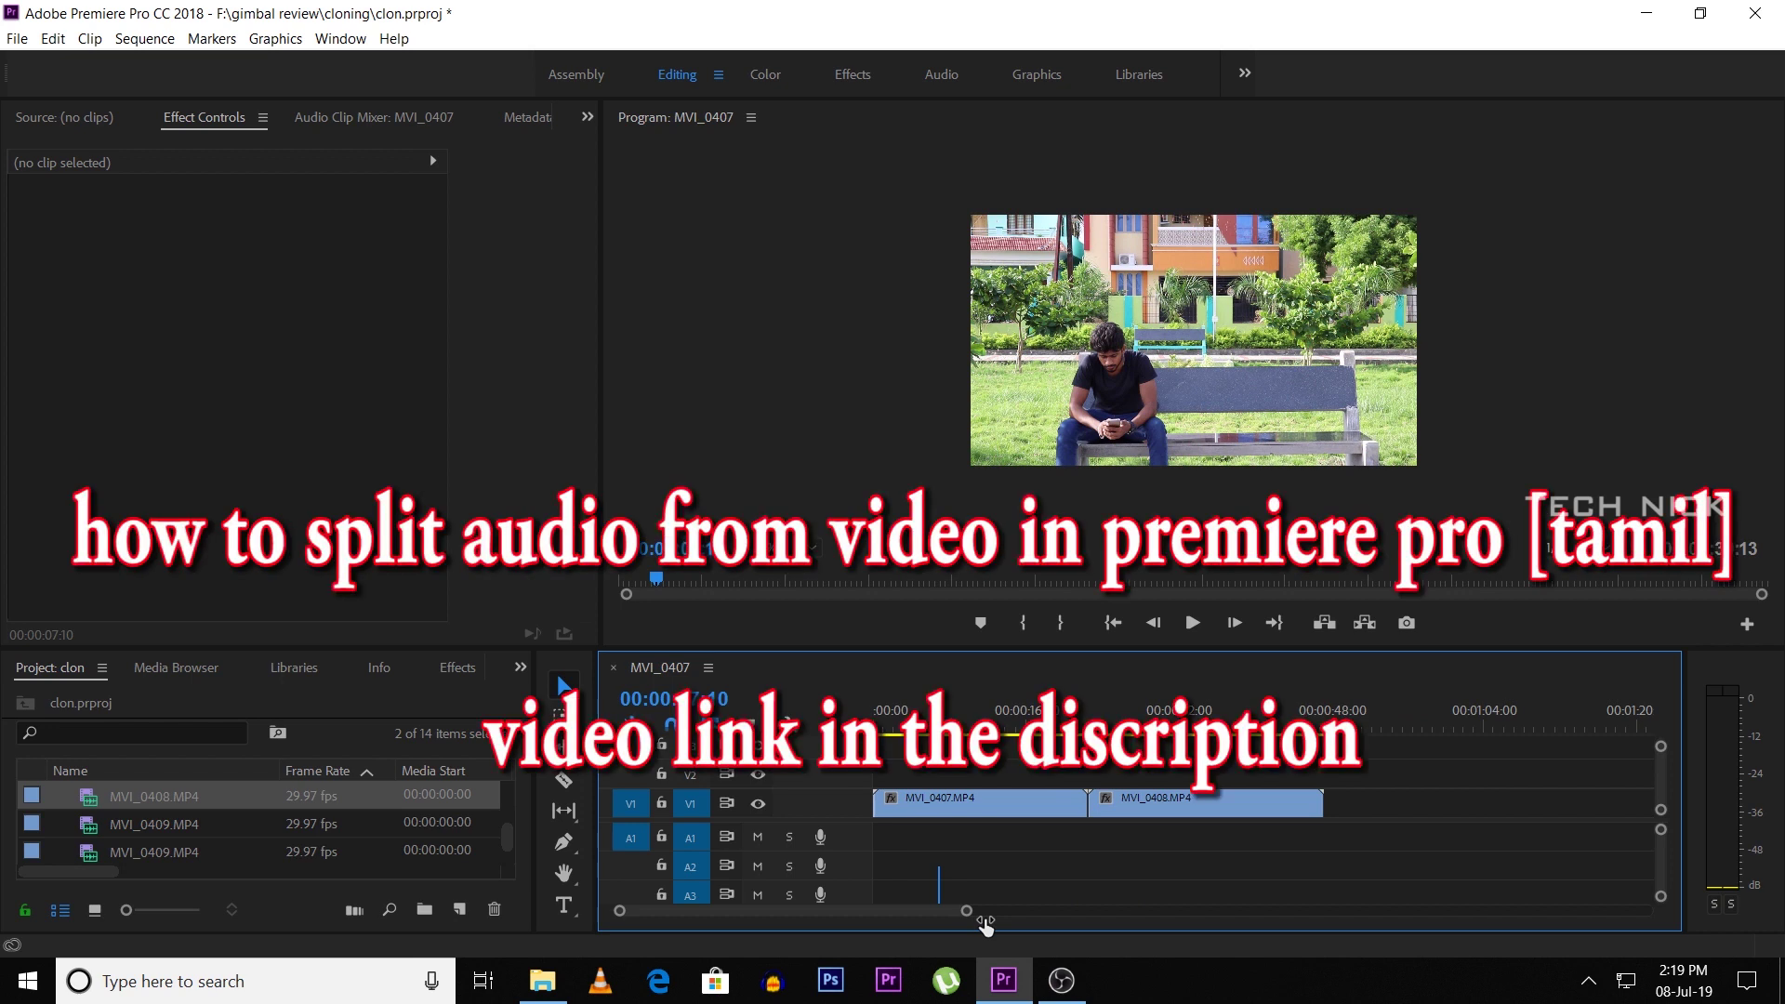
Move MVI_0408 from V1 up to V2 so it starts at 00:00:00:00 above MVI_0407
left_click_drag(986, 925, 954, 925)
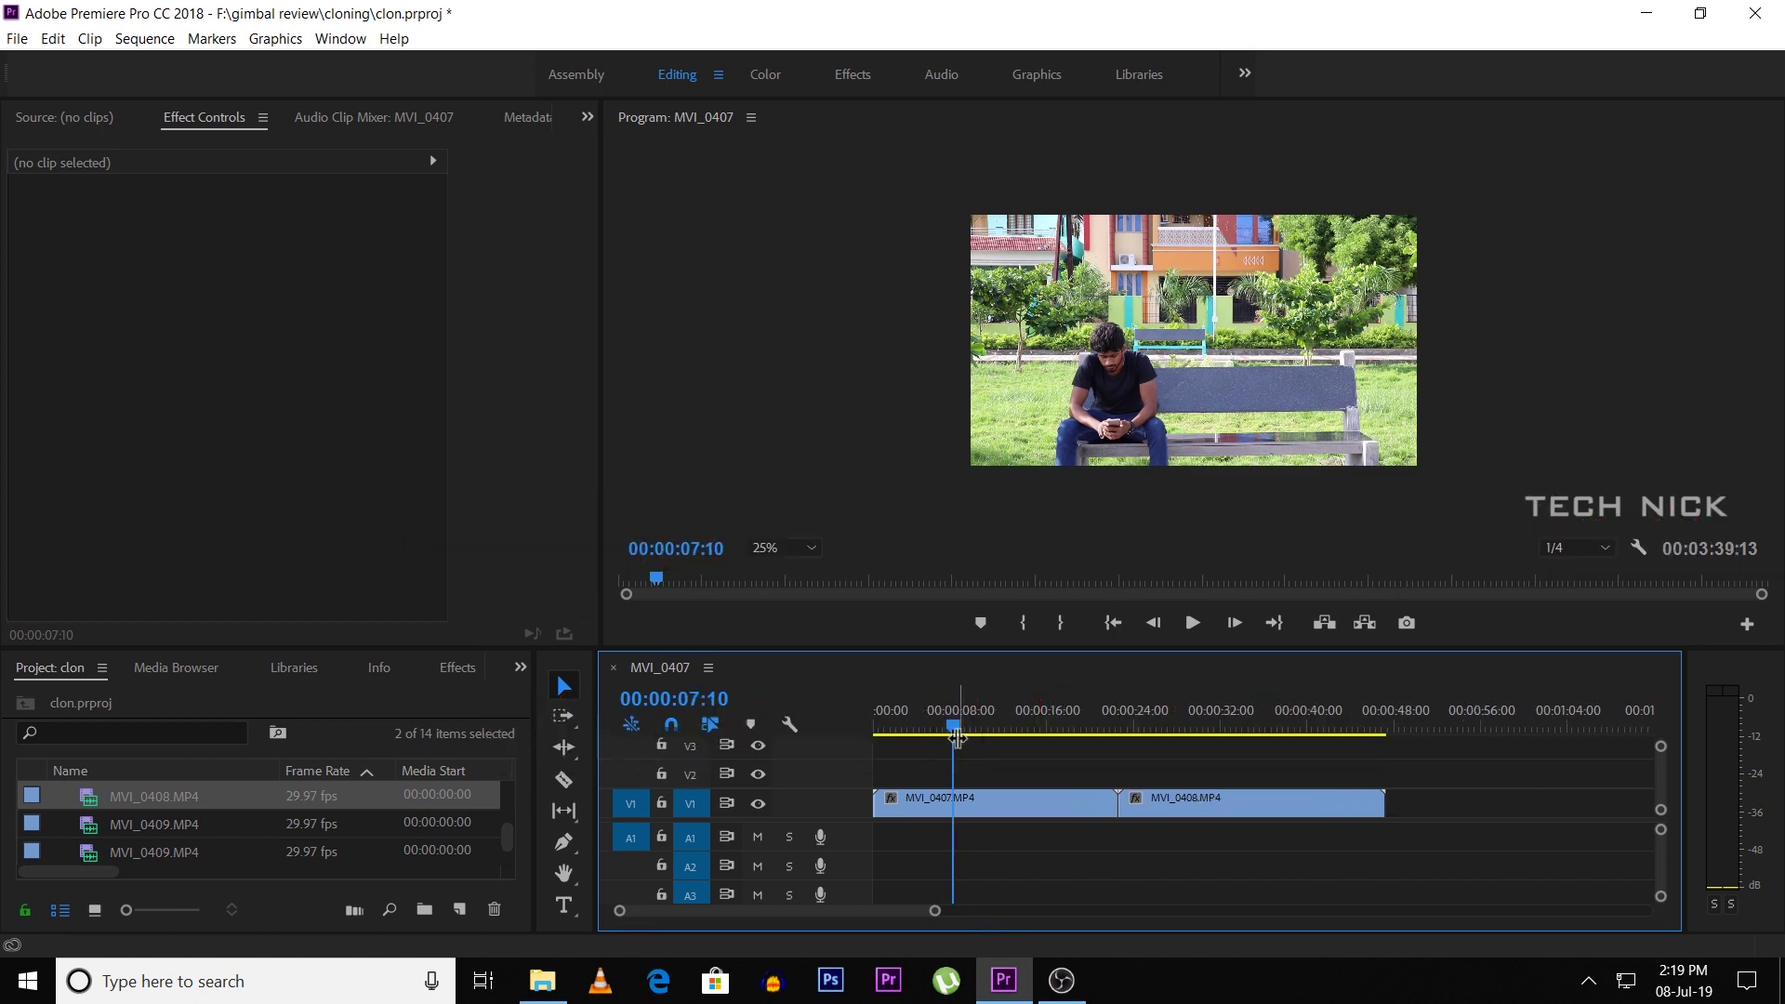
left_click_drag(922, 733, 960, 773)
left_click_drag(935, 910, 811, 911)
left_click_drag(963, 728, 1200, 773)
Preview the stacked clips from the start, then slide MVI_0408 about three seconds earlier
key("Home")
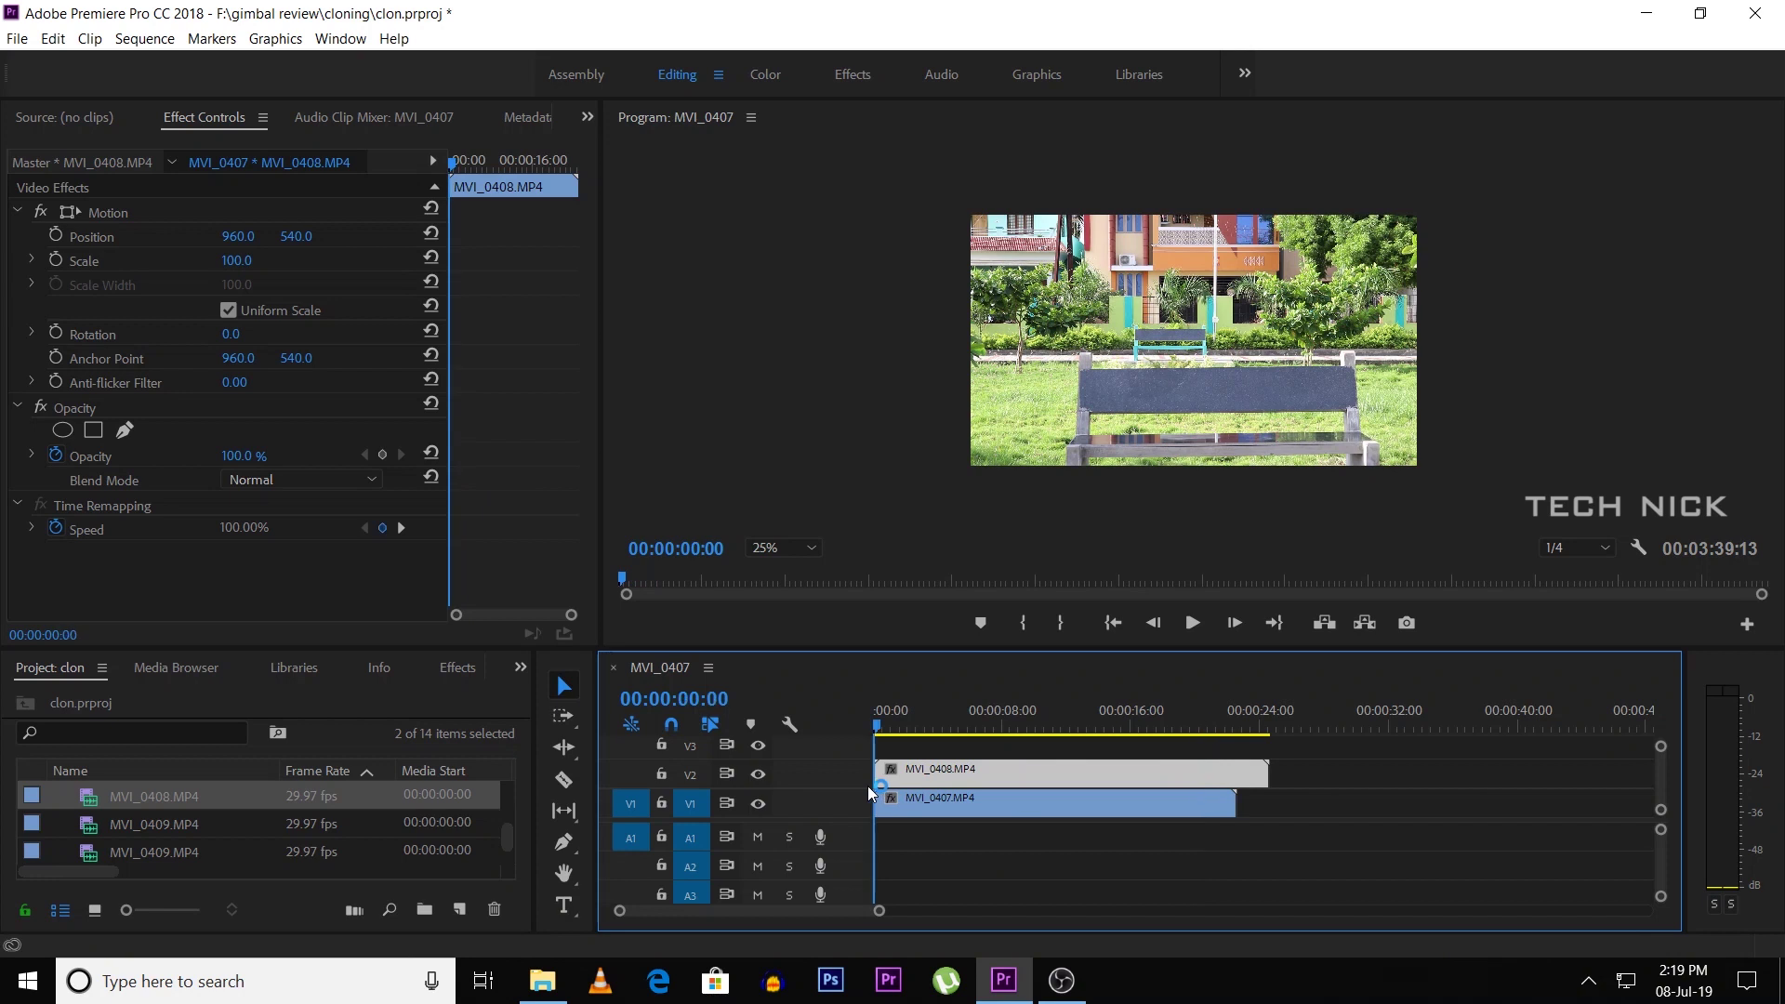
key("space")
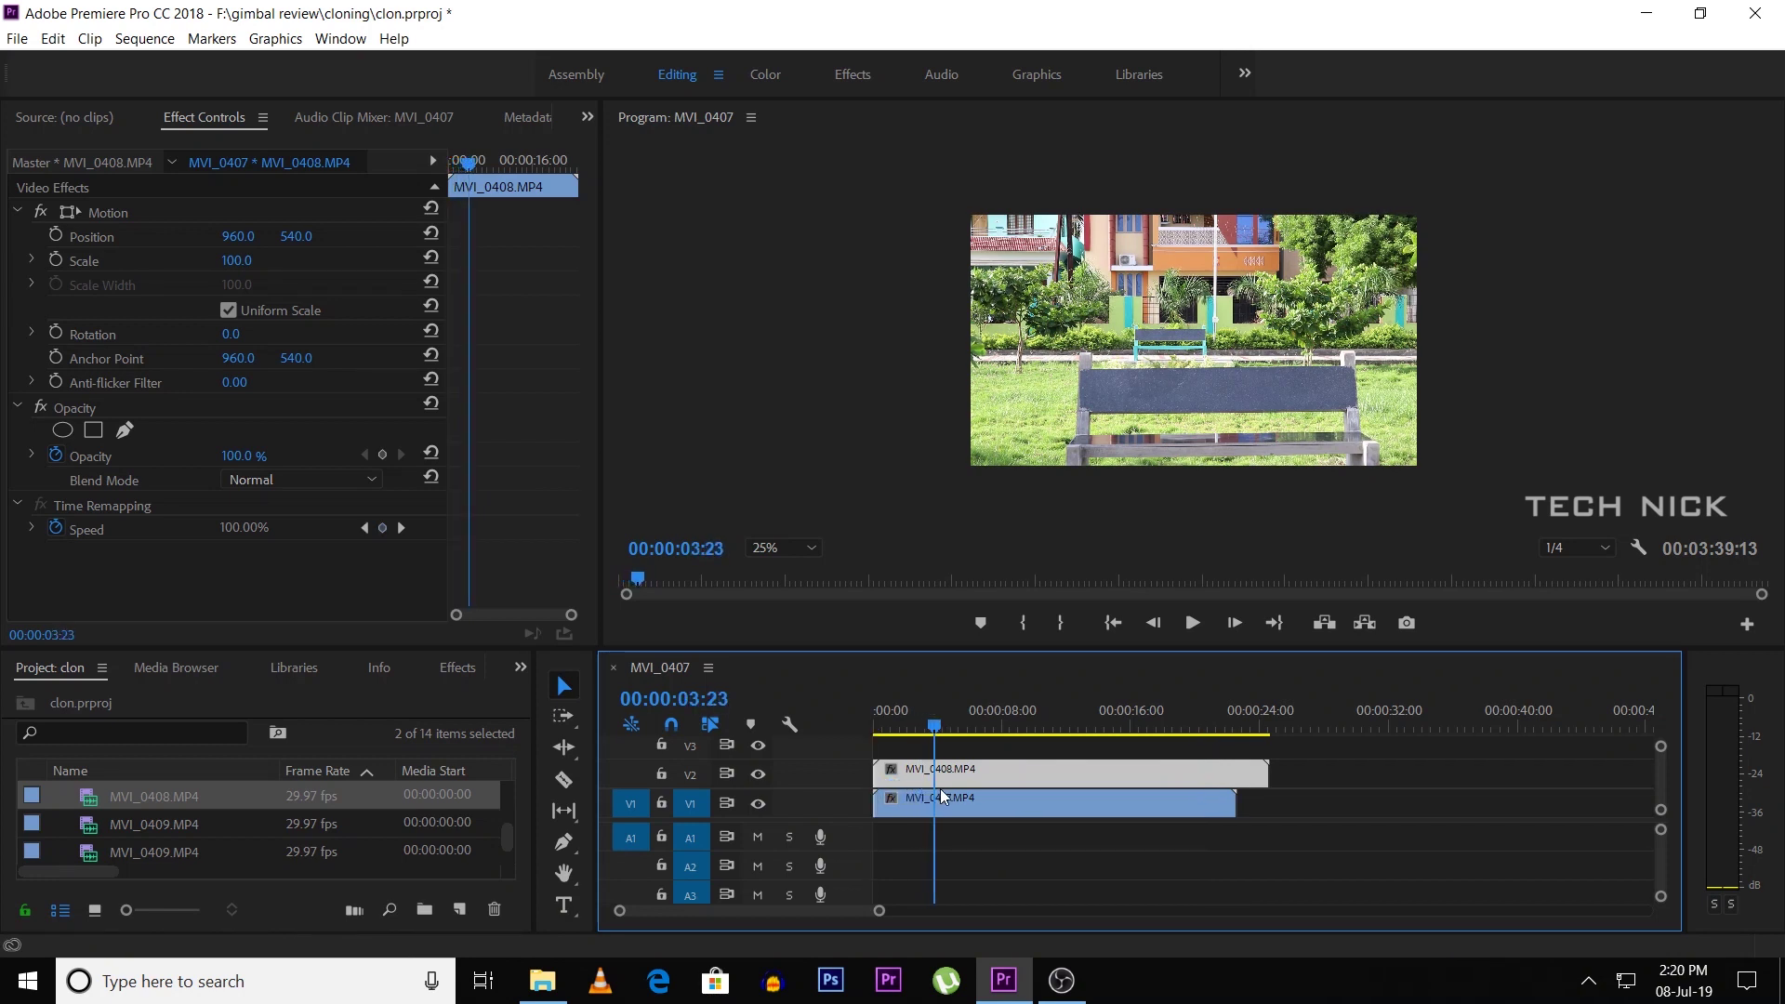
key("j")
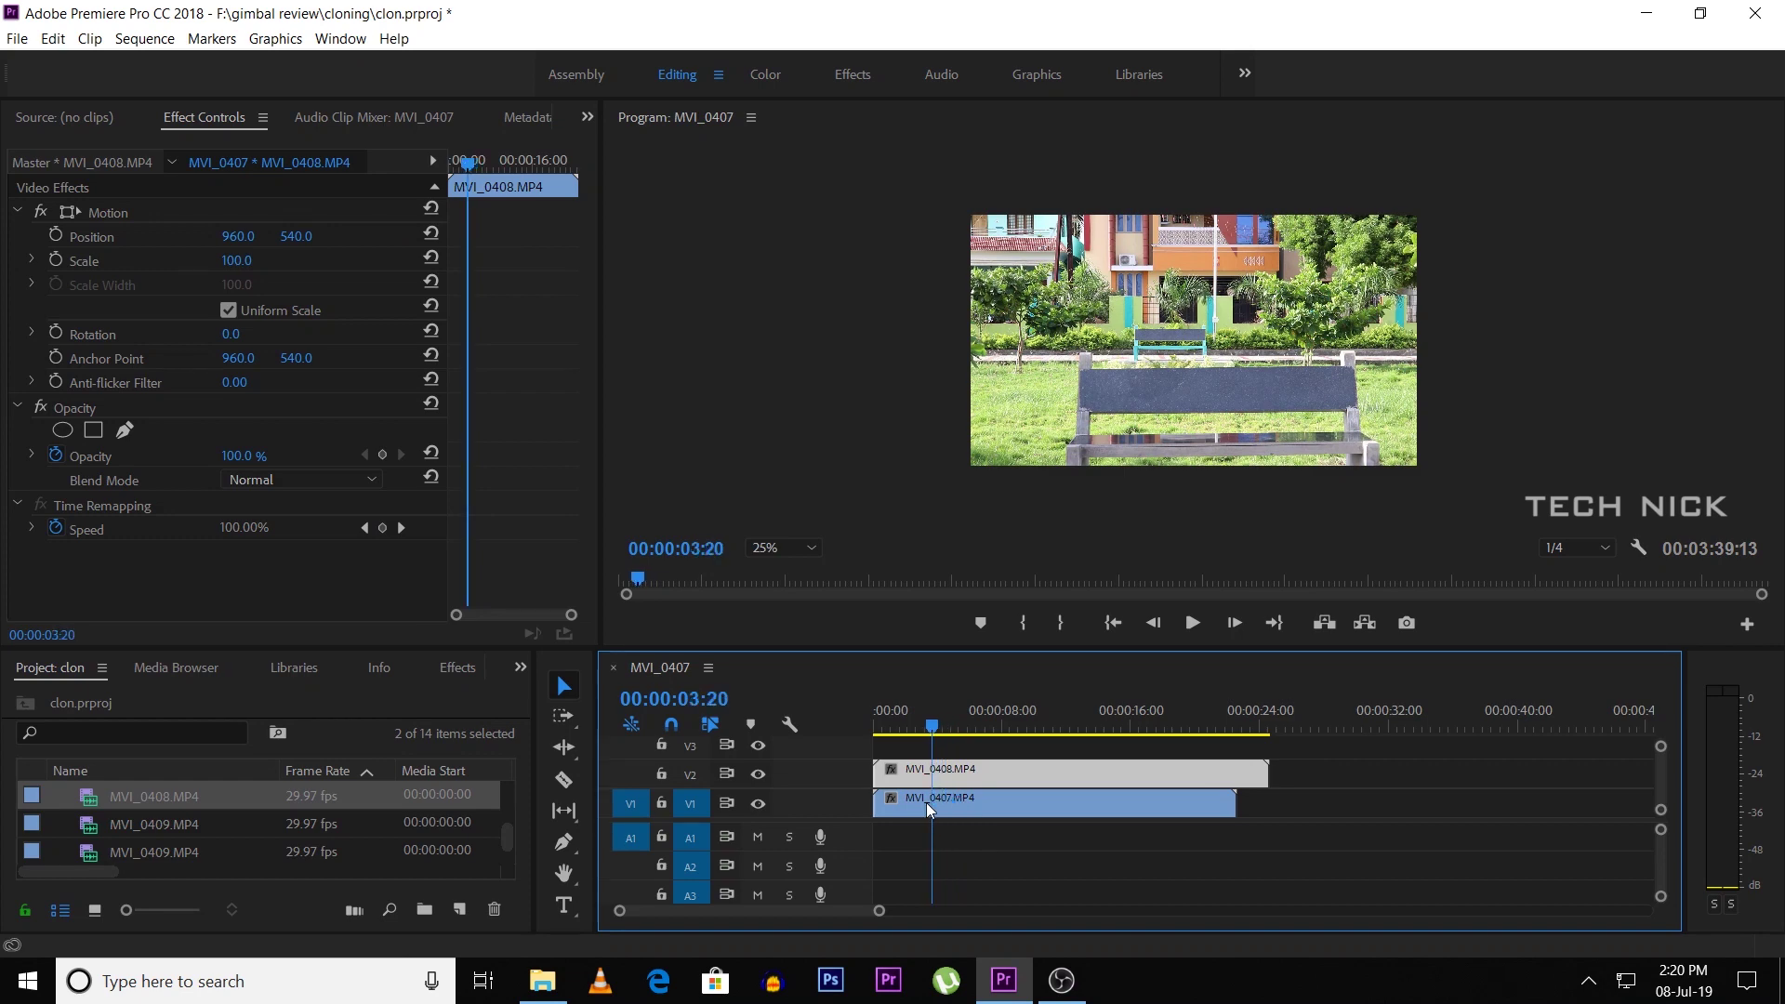
left_click_drag(883, 770, 1203, 772)
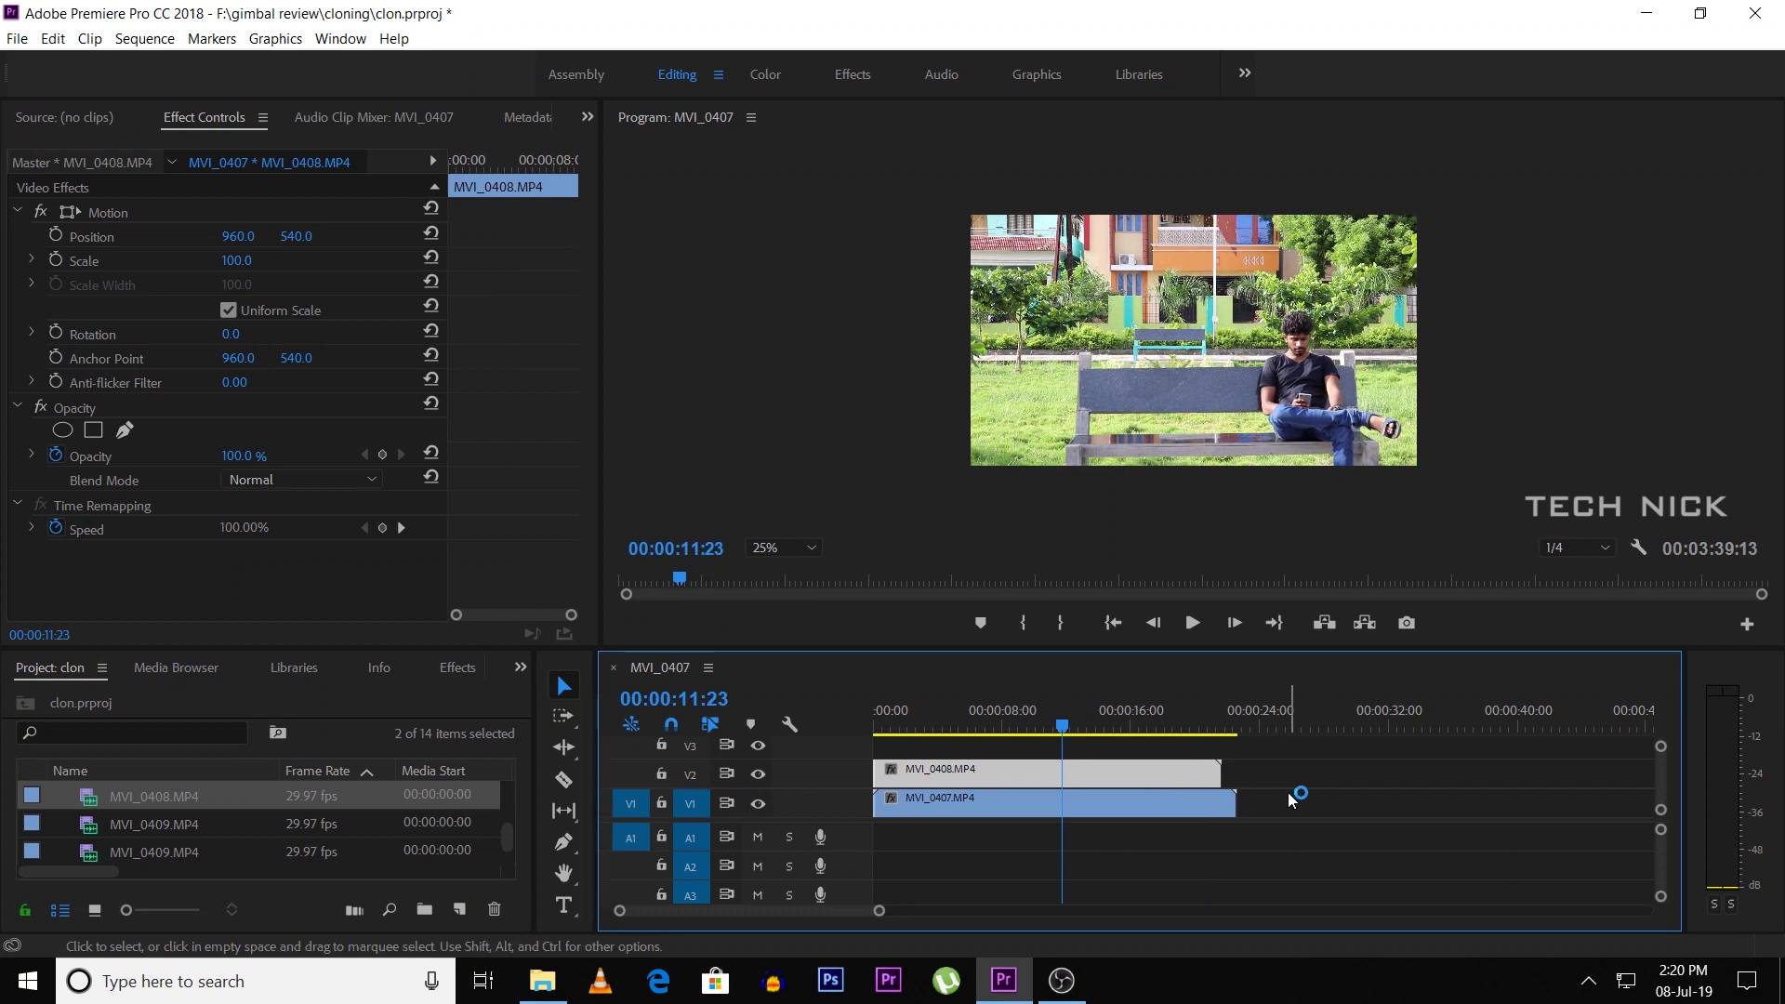
Select MVI_0408 on V2 to show its default settings: 100% scale, 100% opacity, Normal blend
left_click(1287, 792)
left_click(1194, 772)
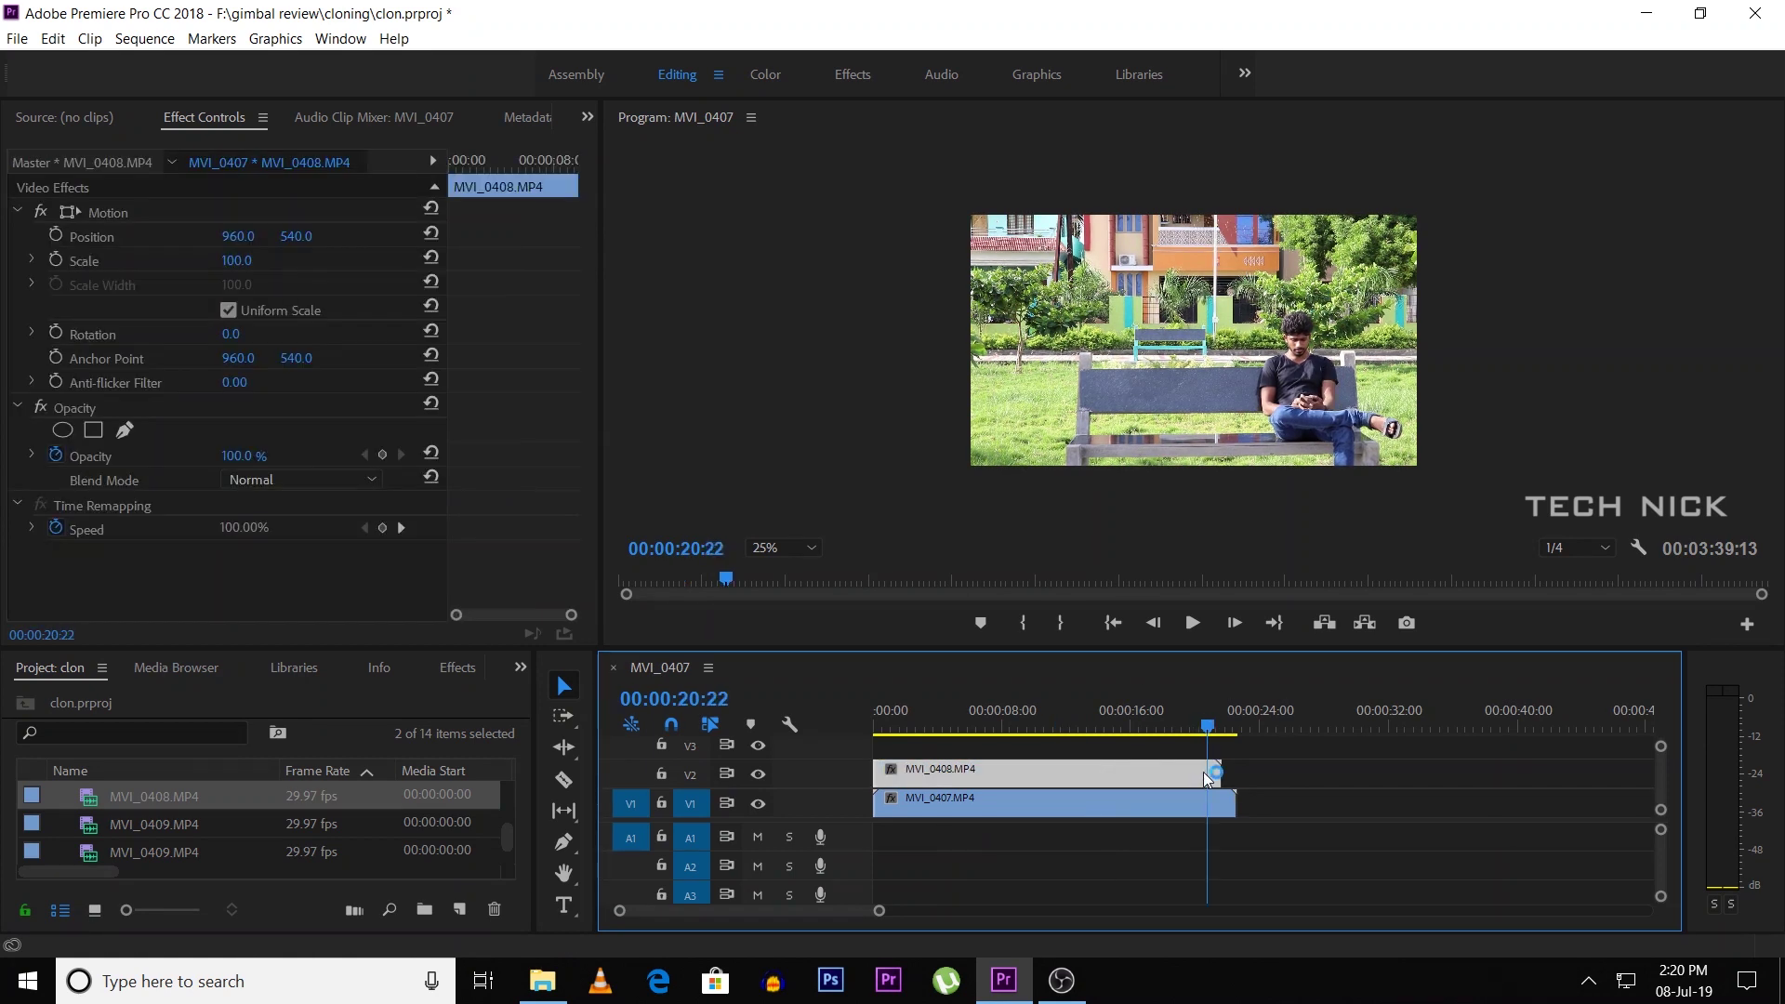
left_click(1289, 793)
left_click(1134, 771)
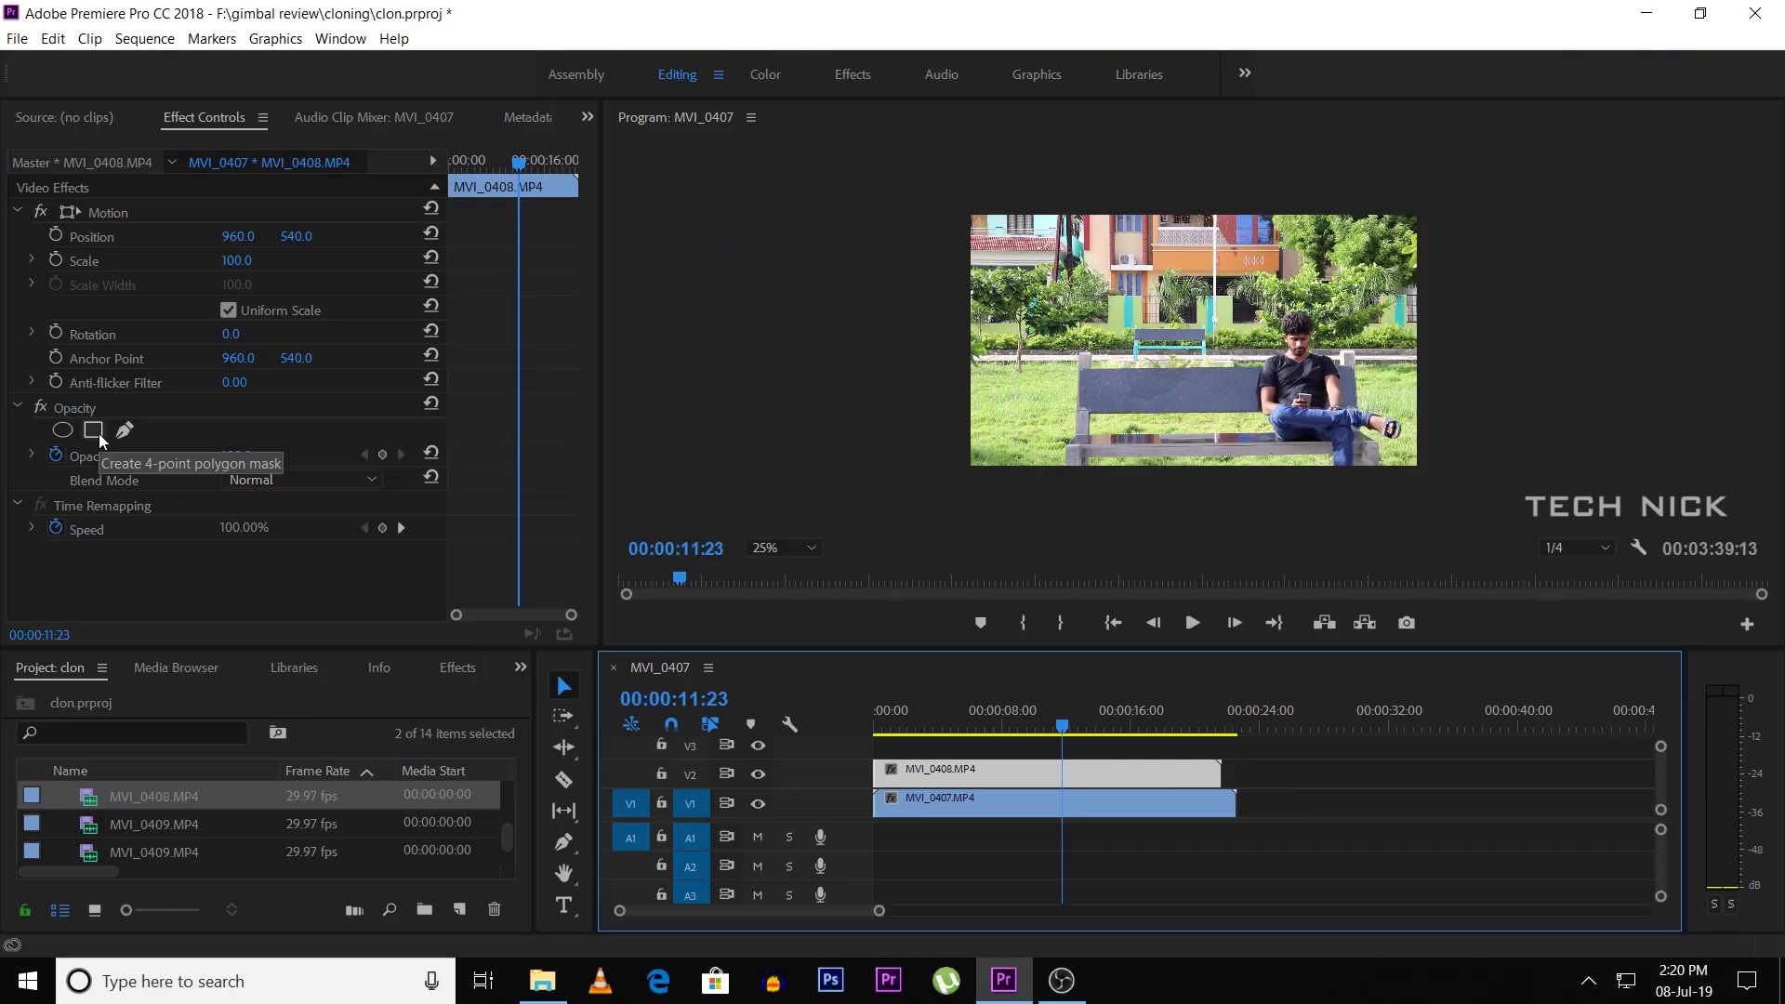
Add a 4-point opacity mask to MVI_0408 and fit its corners around the right-hand seated figure
left_click(95, 432)
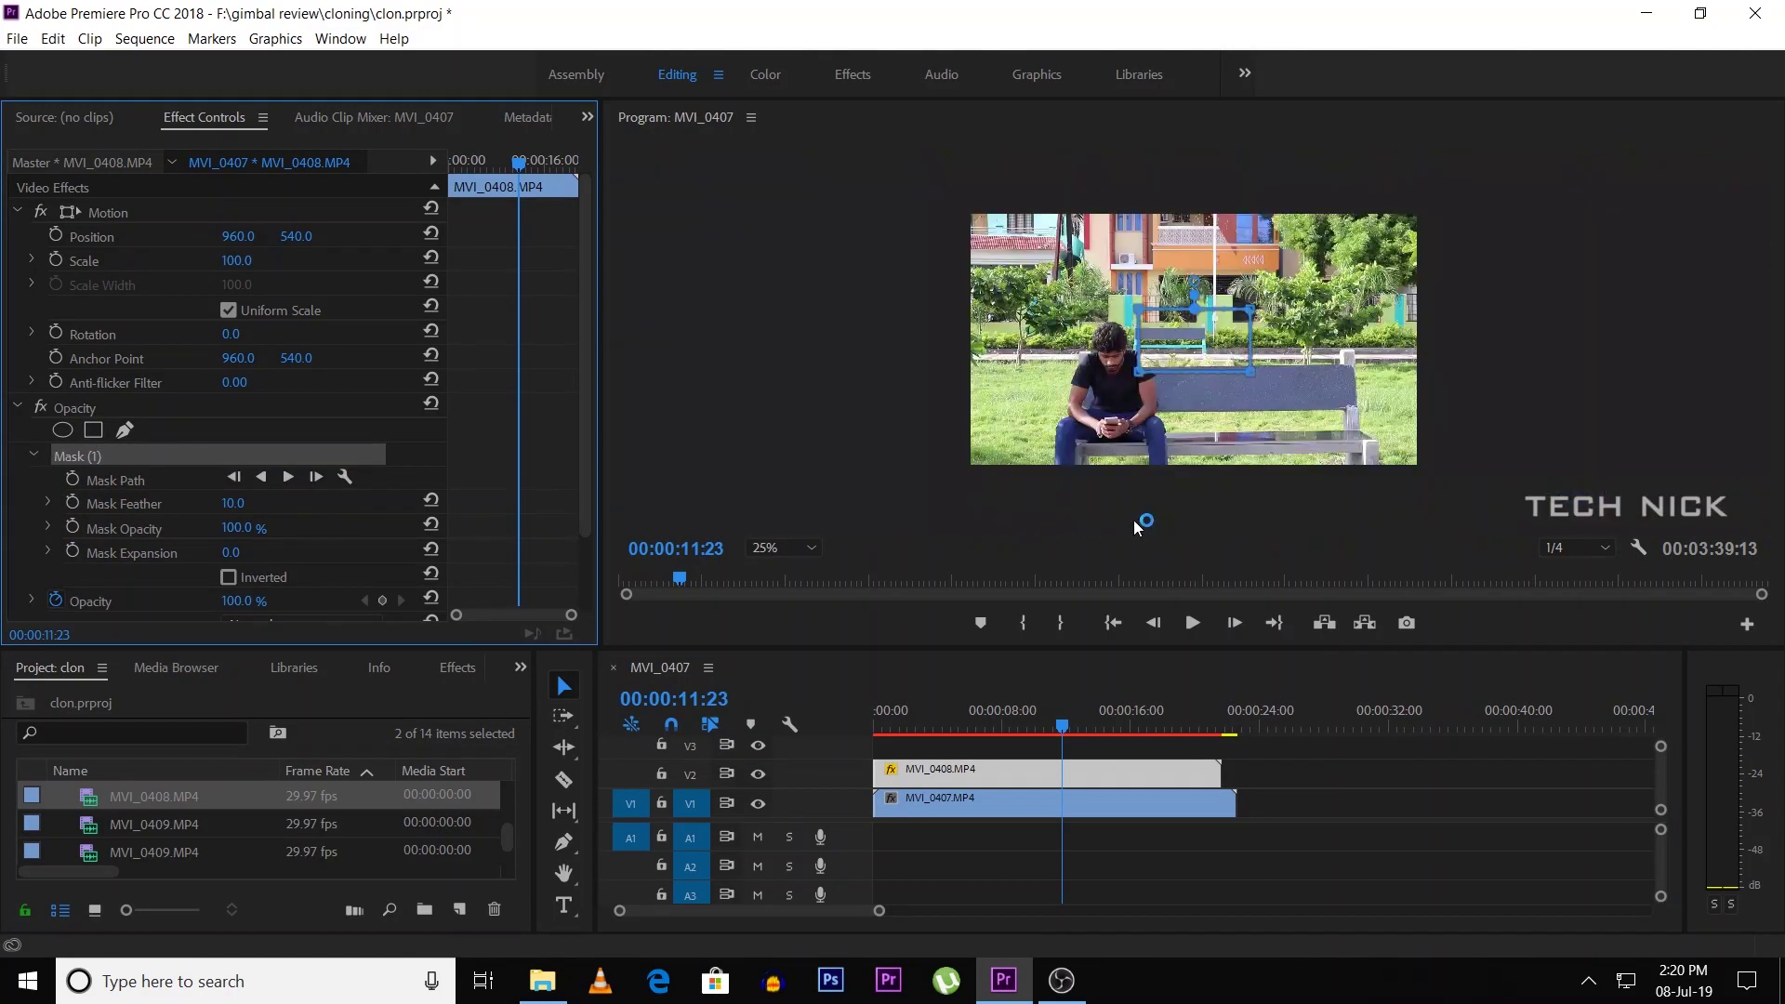
left_click_drag(1250, 410, 1437, 476)
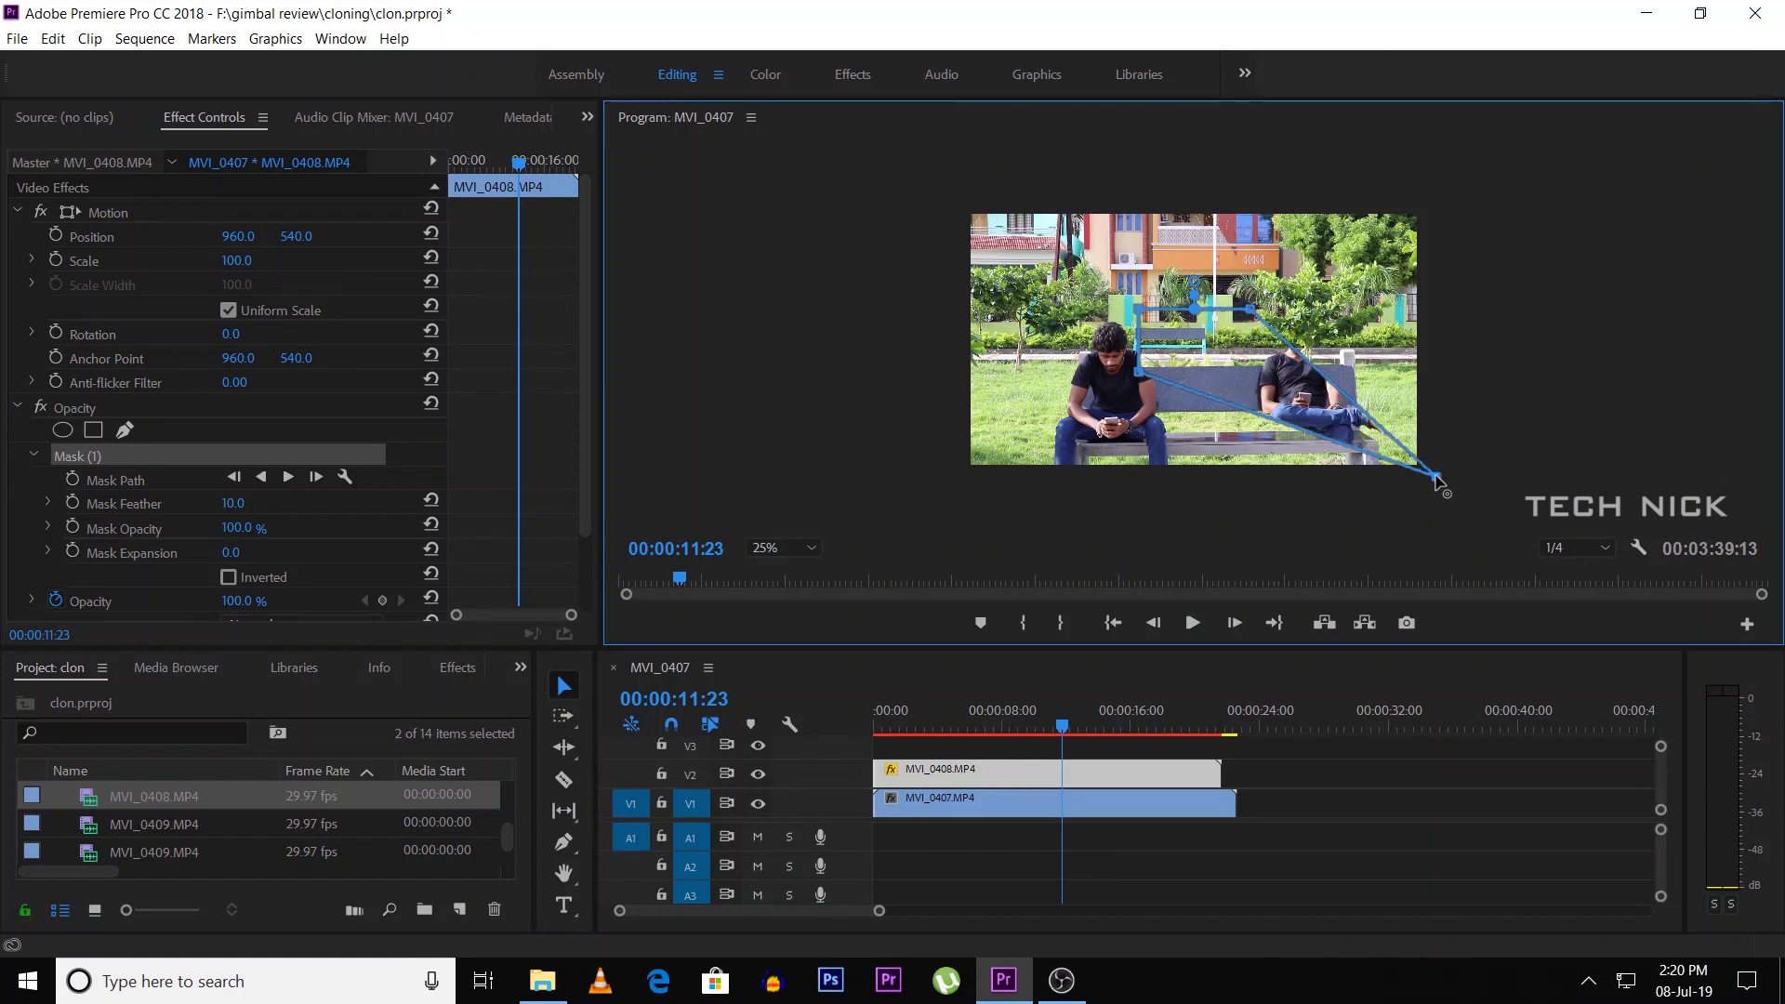
left_click_drag(1251, 307, 1432, 197)
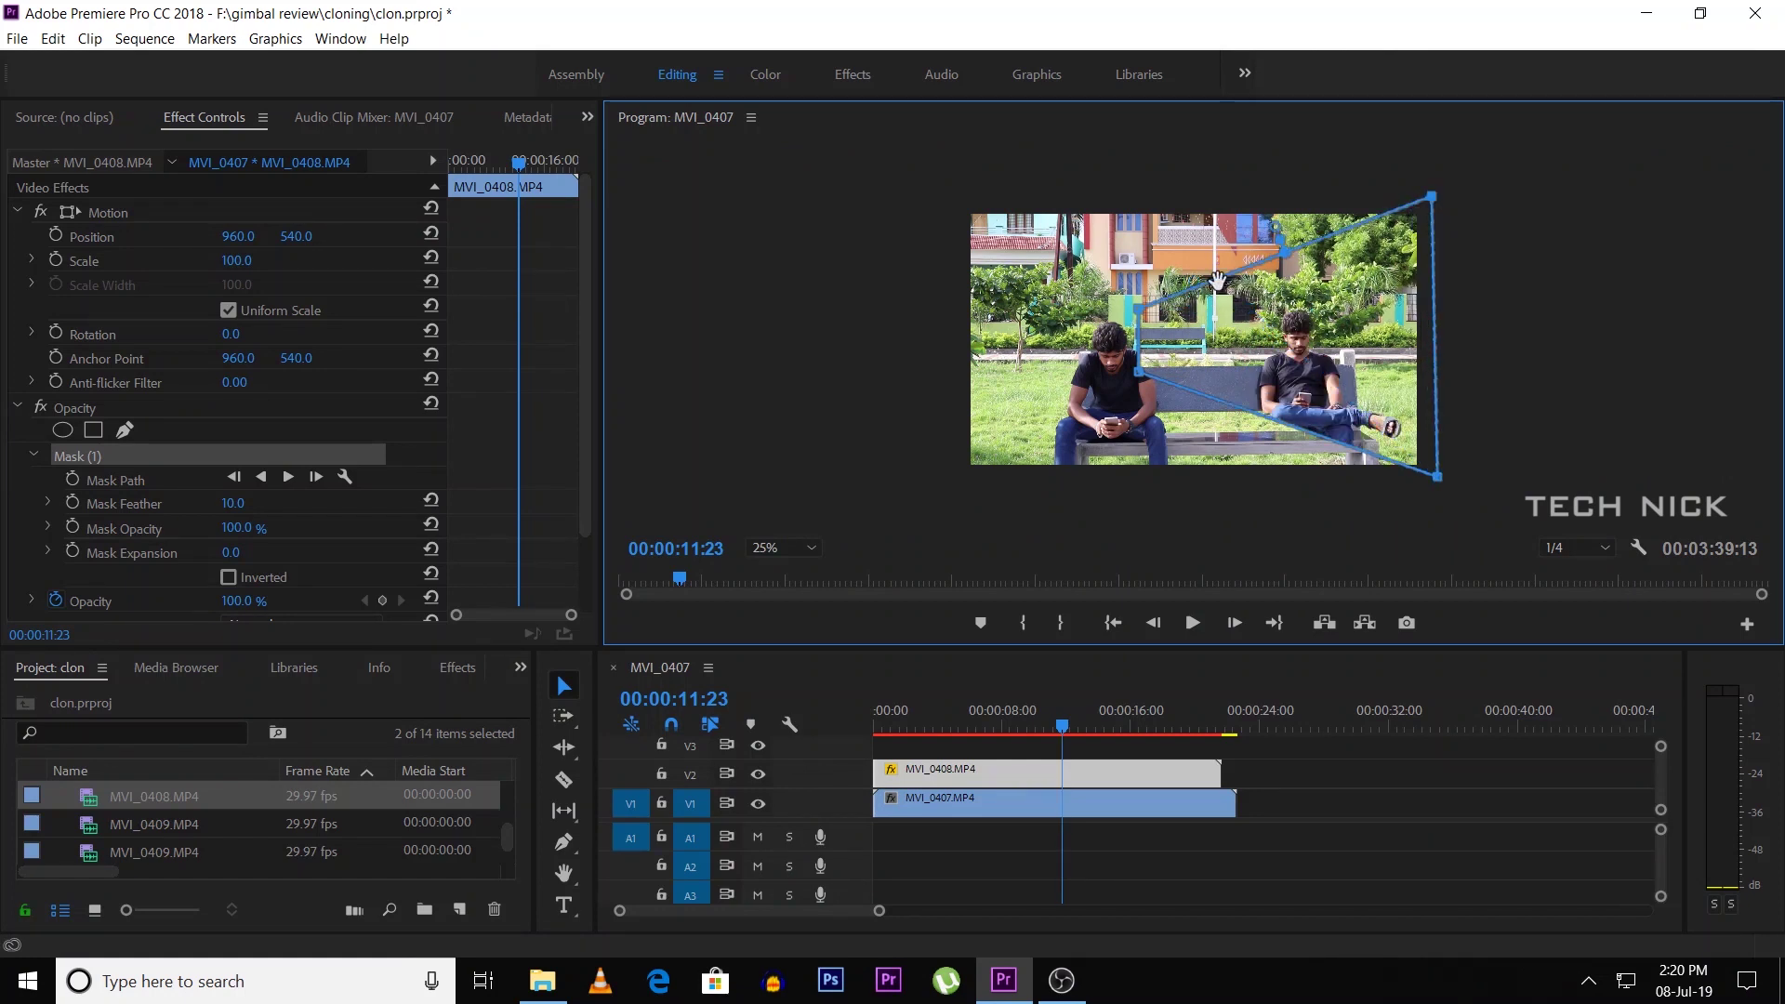
left_click_drag(1233, 462, 1261, 484)
left_click_drag(1144, 319, 1235, 196)
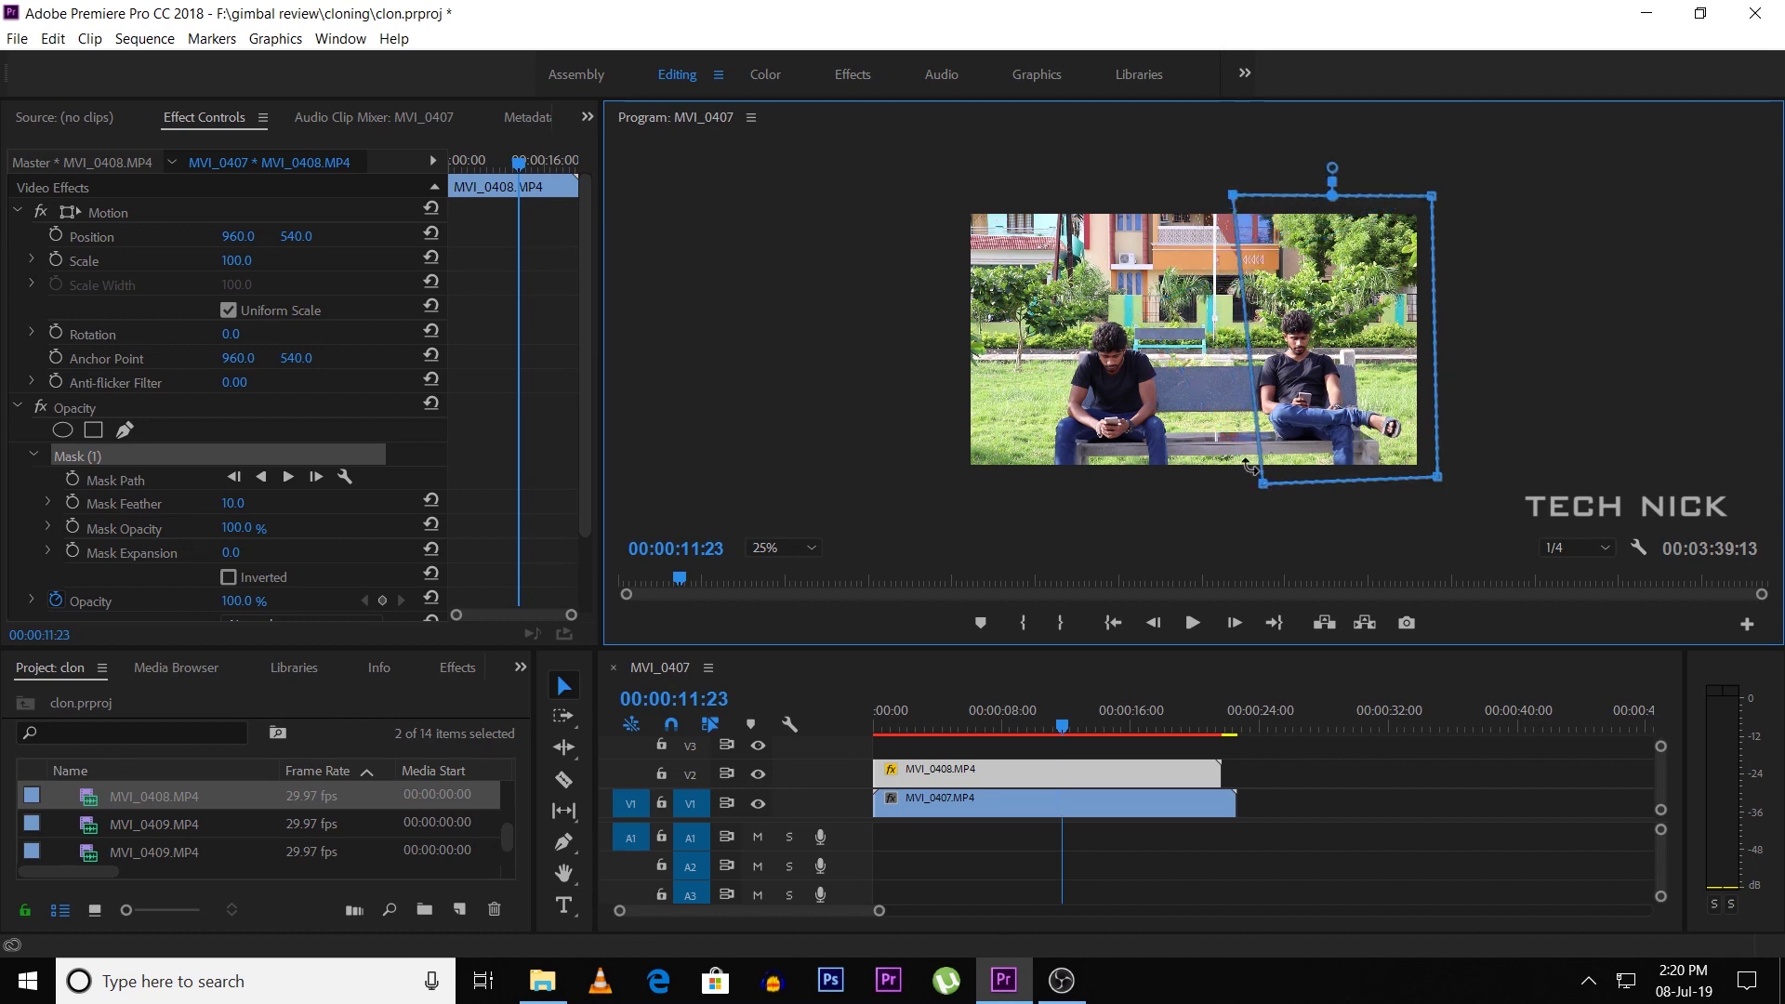
left_click_drag(1259, 487, 1251, 491)
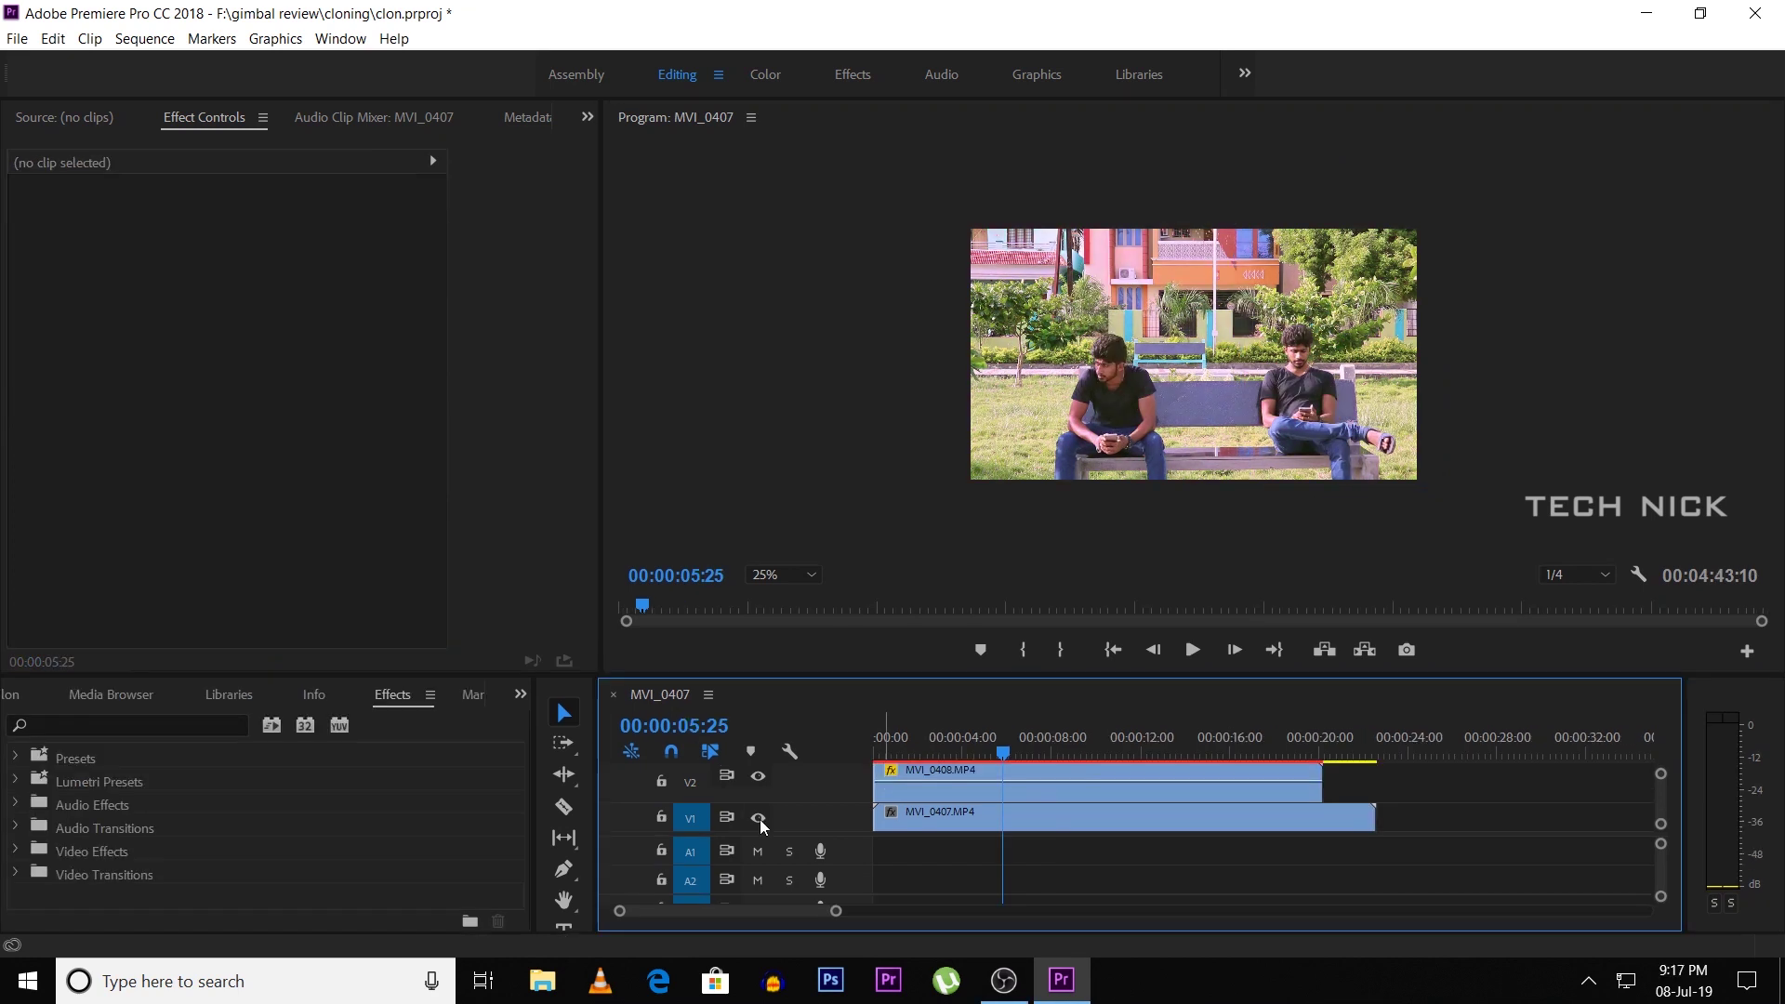
Toggle track V1 off and on twice to check the mask, then play the sequence
left_click(759, 819)
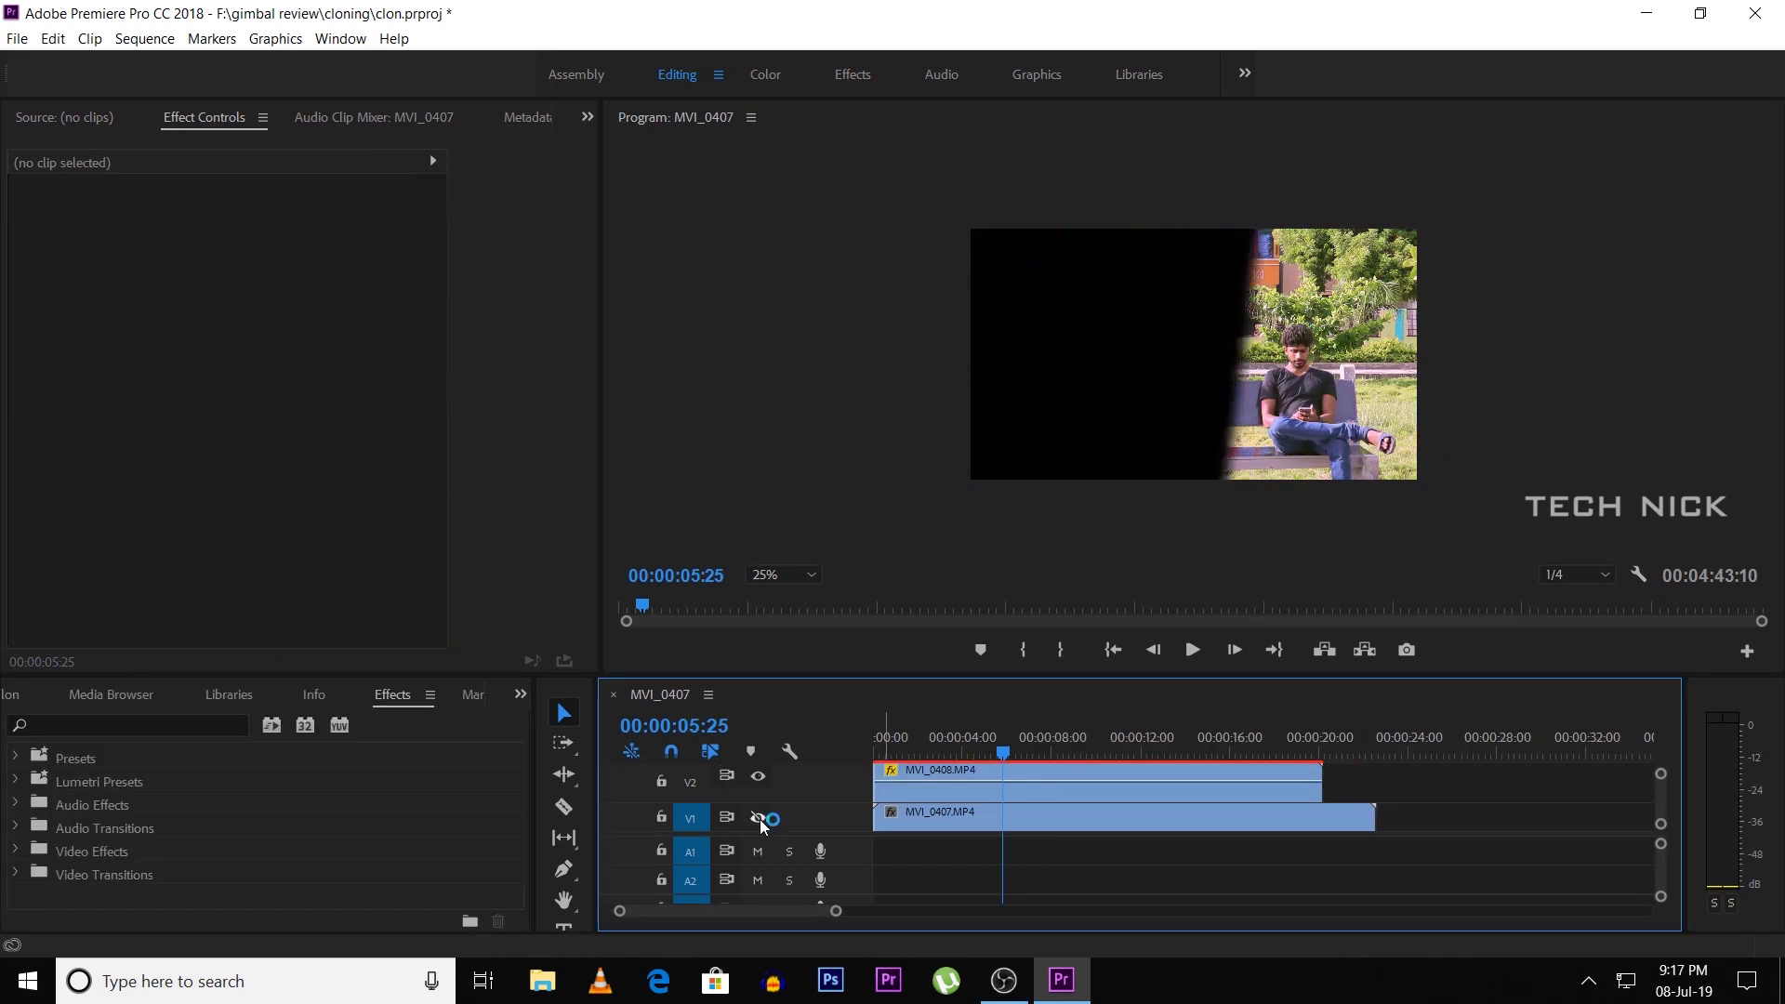
left_click(759, 818)
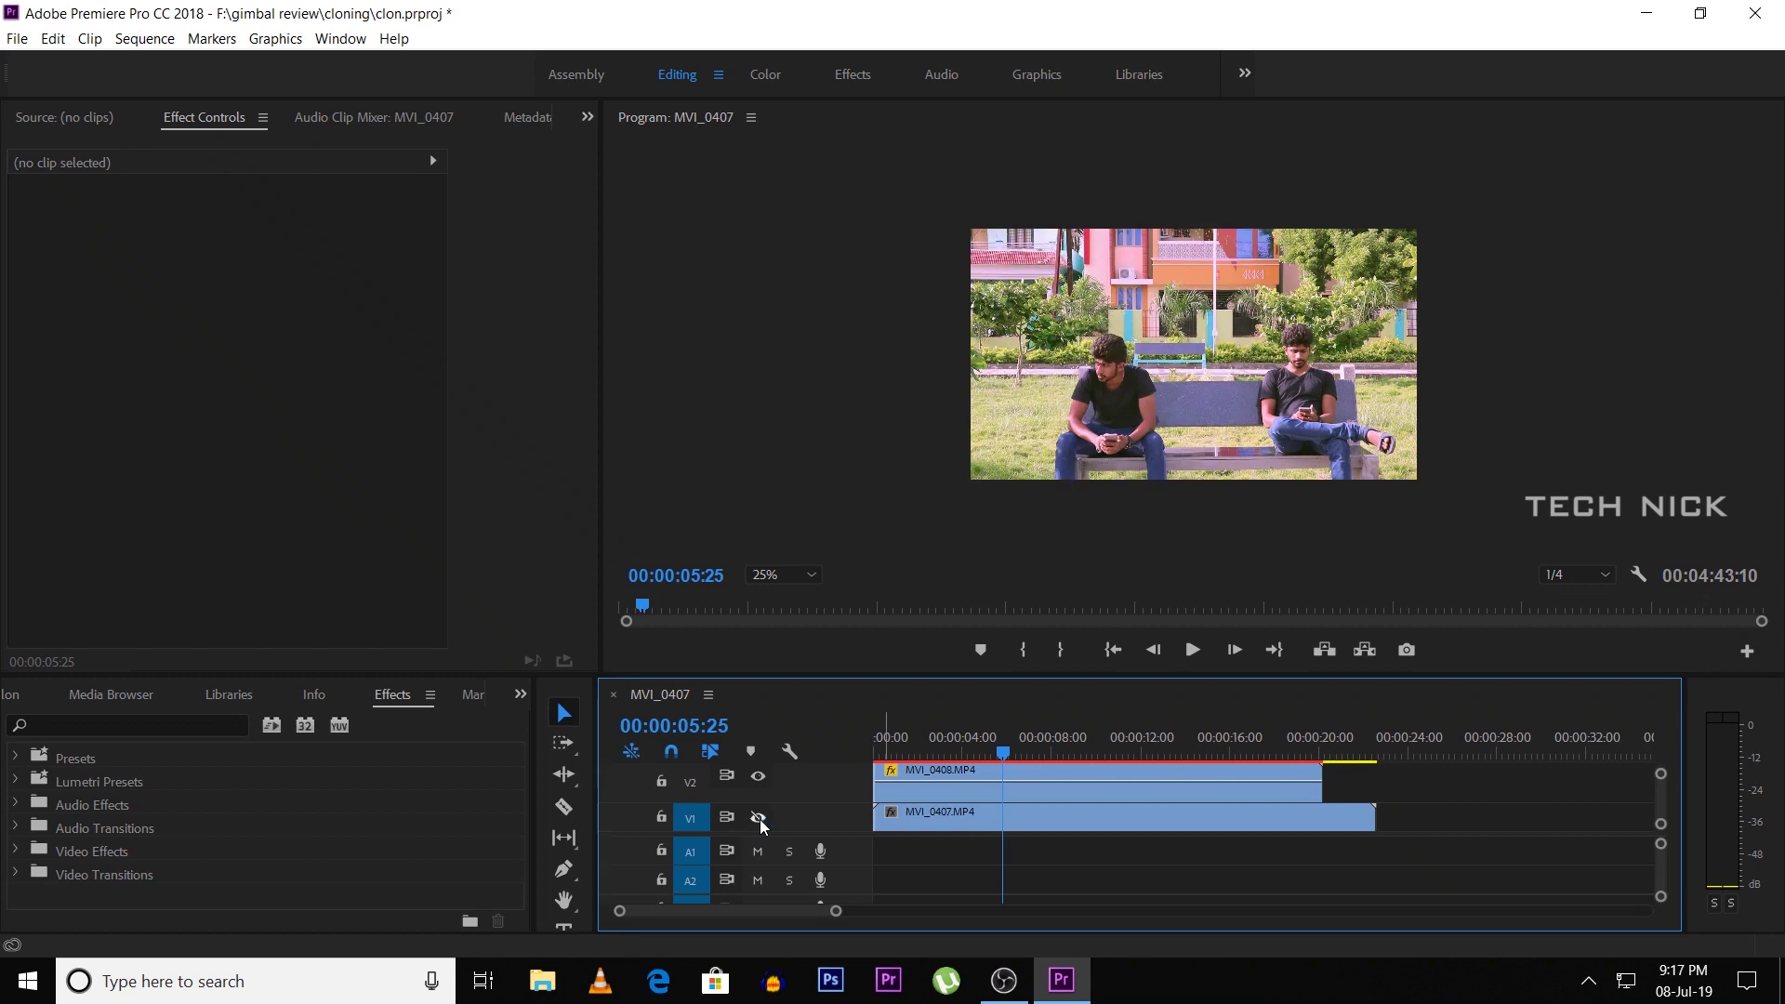
left_click(760, 820)
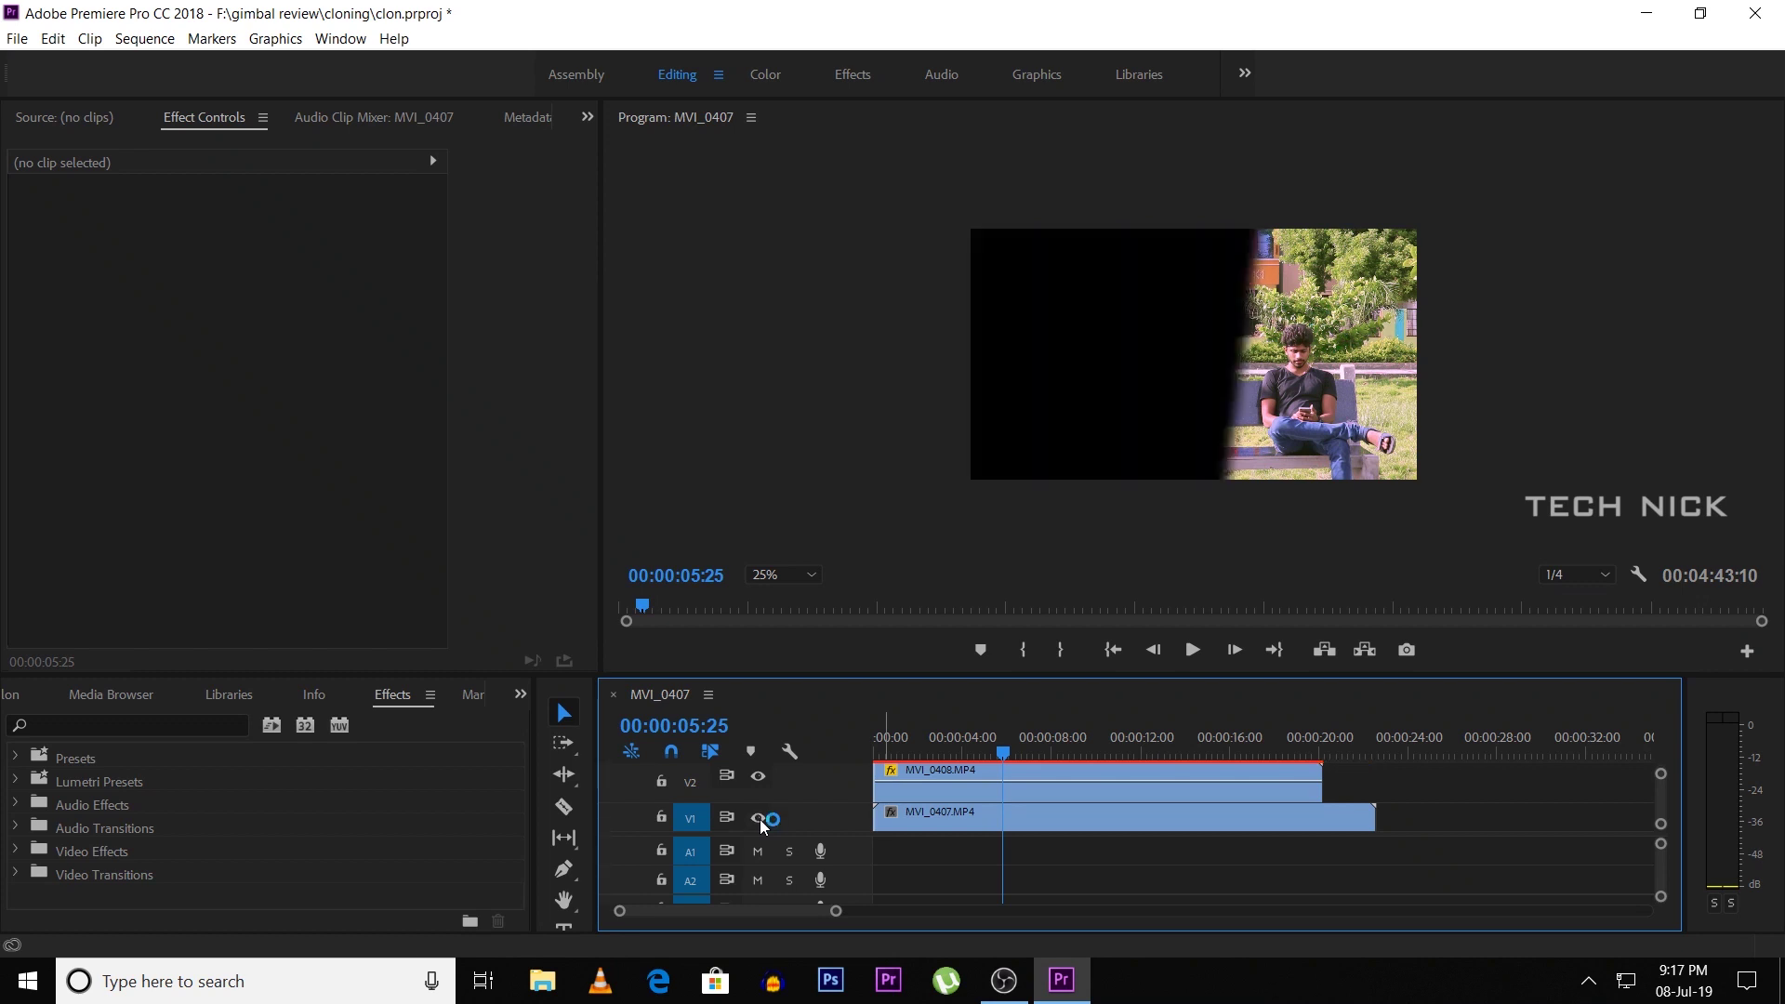
left_click(760, 821)
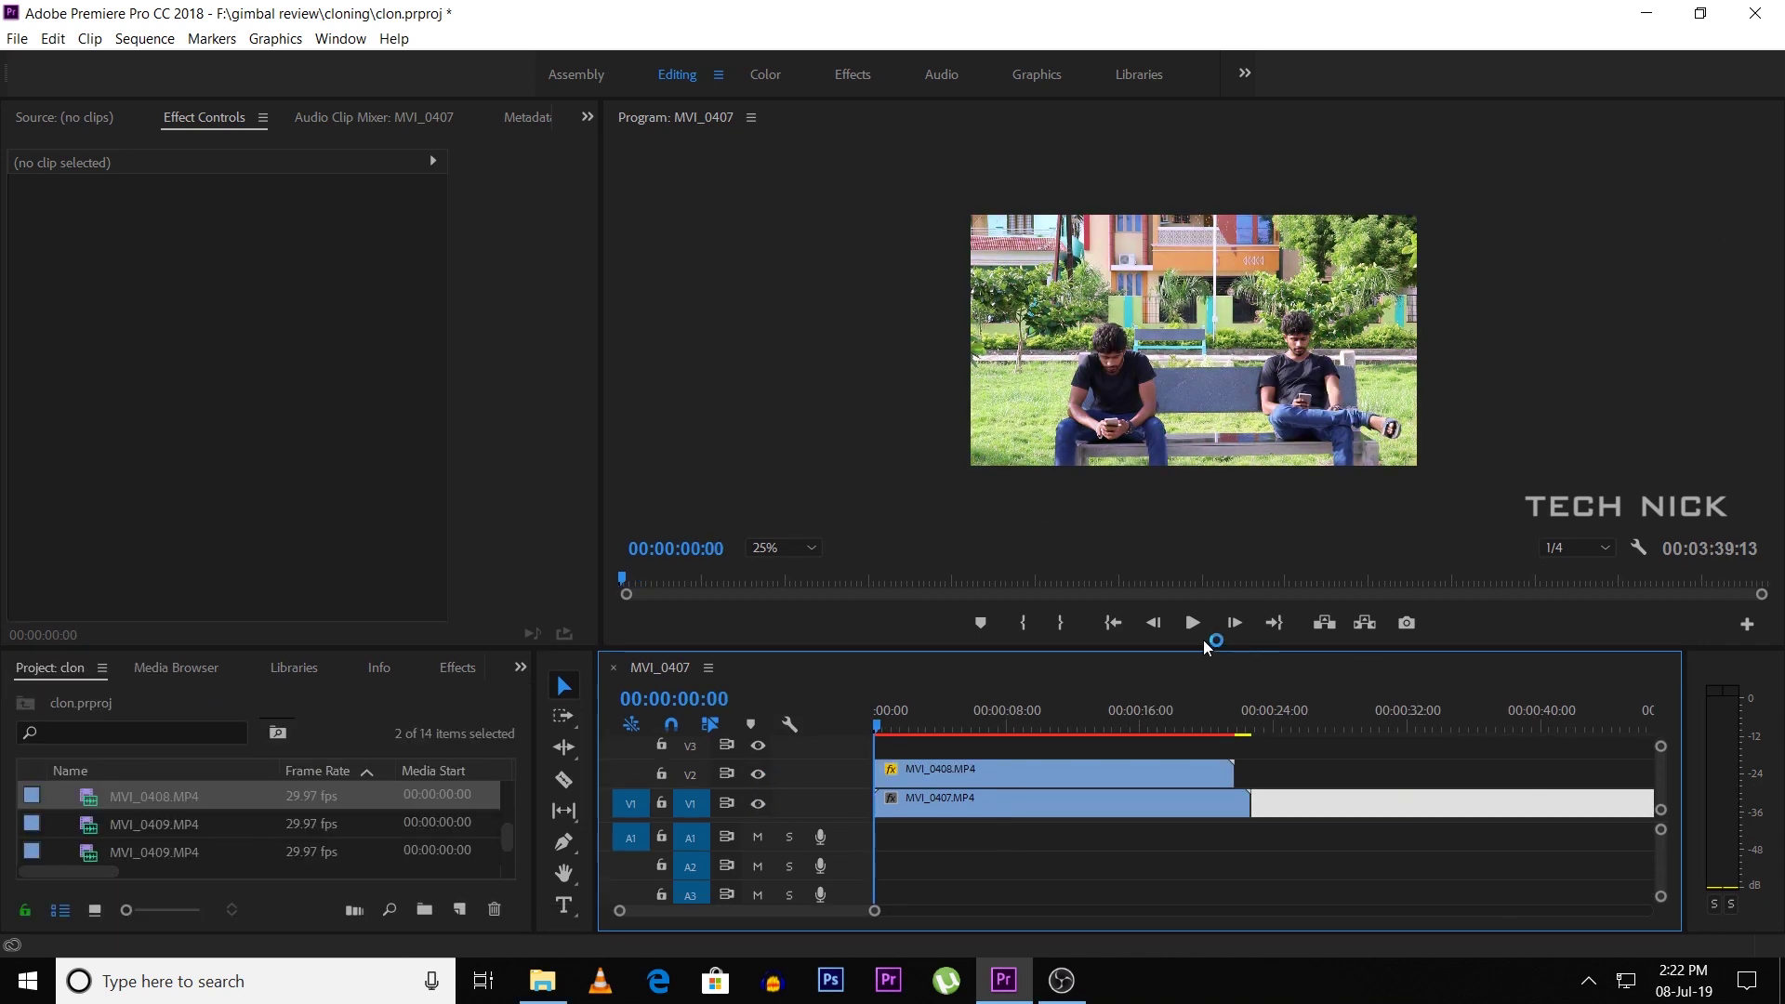
left_click(1195, 628)
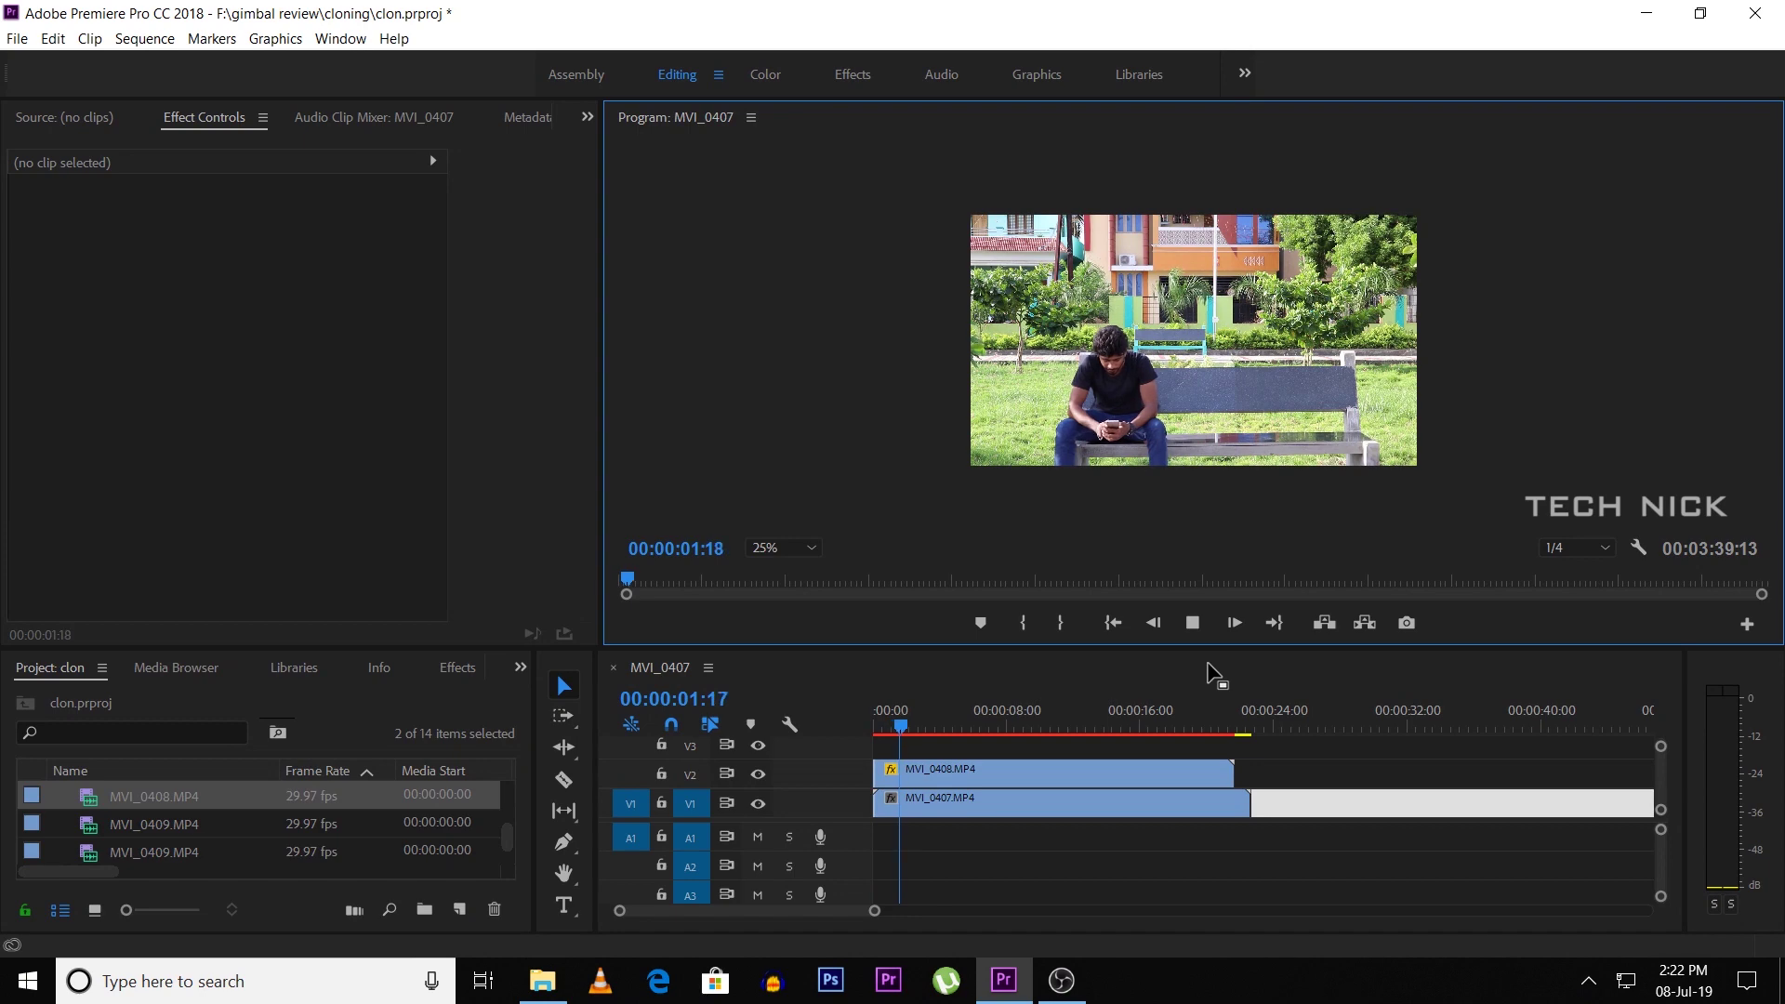
Stop playback and enlarge the Program monitor preview to 50%
key("space")
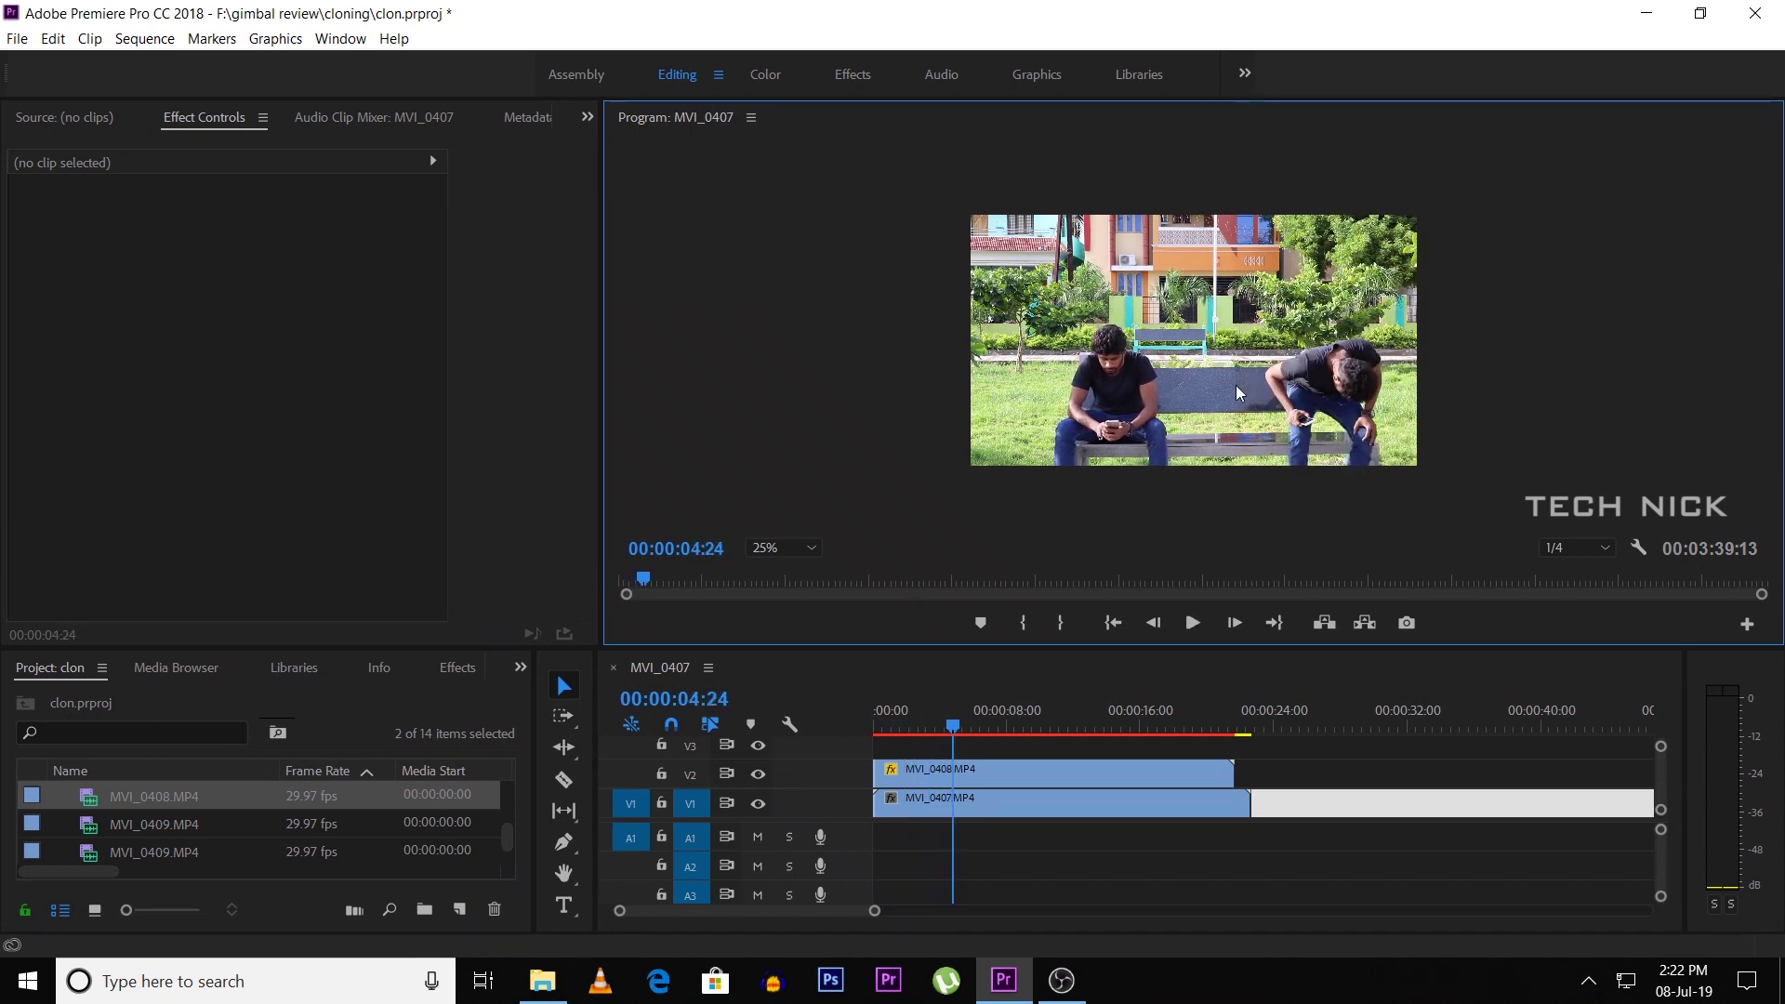
left_click(783, 547)
left_click(800, 650)
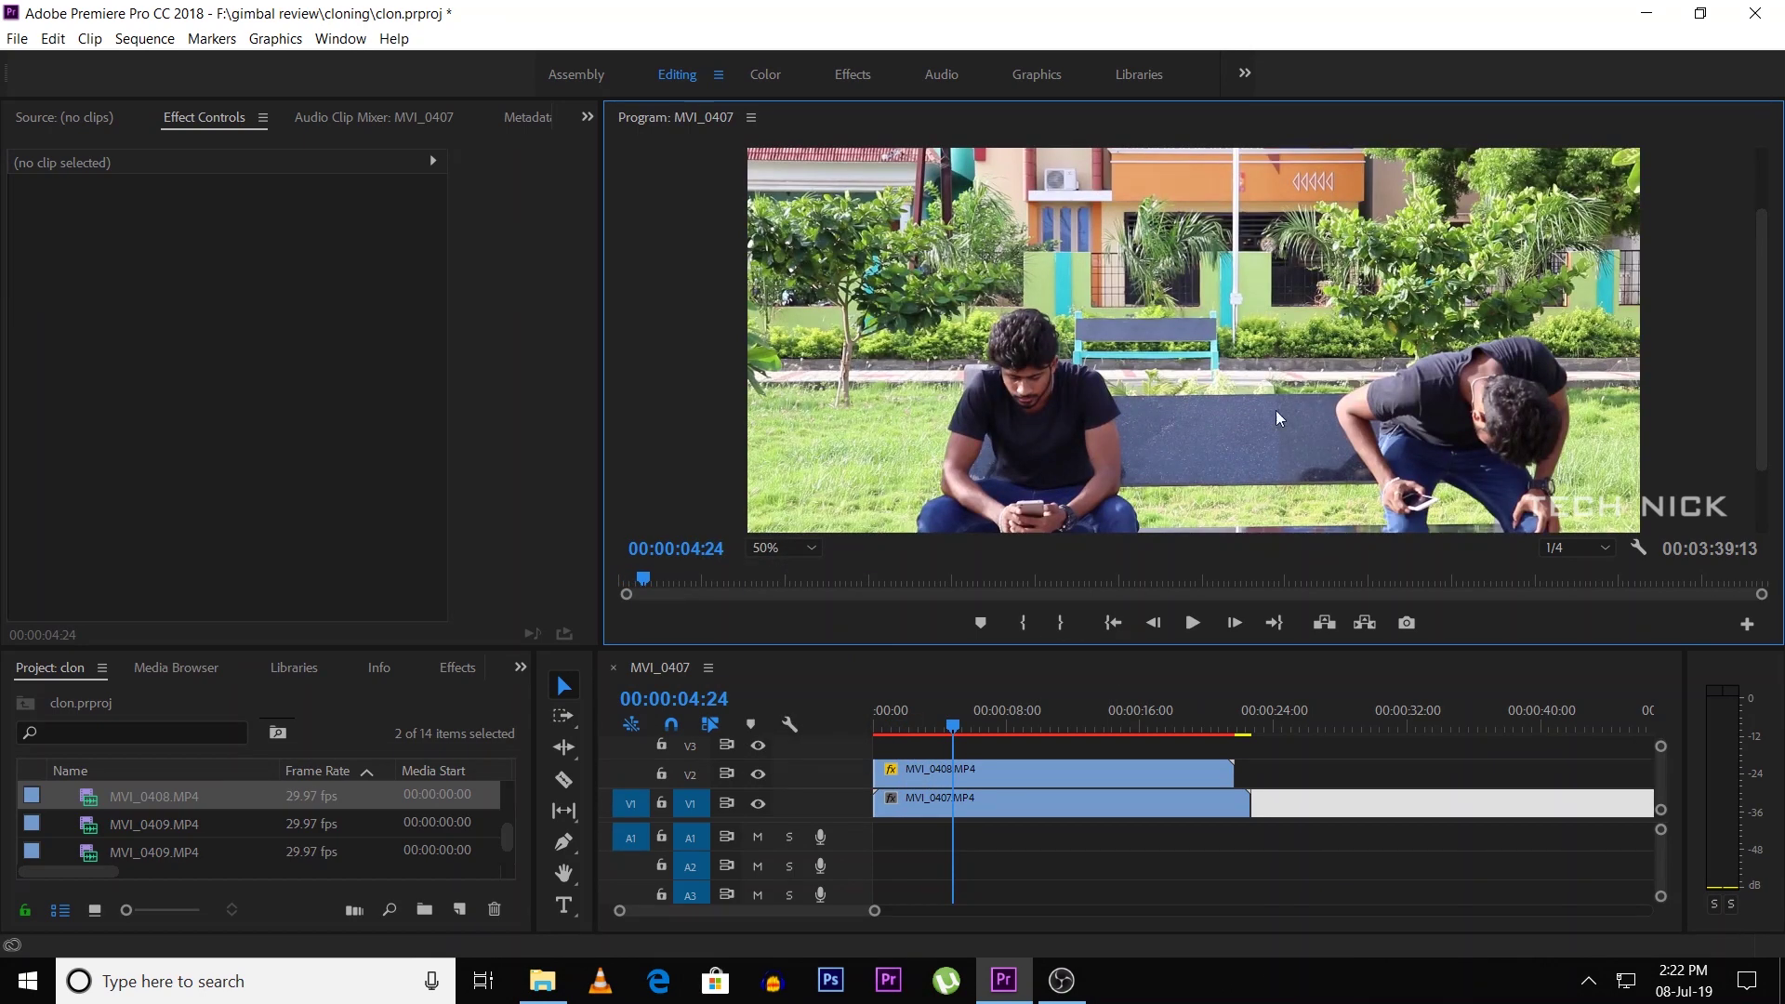
left_click_drag(1489, 648, 1489, 674)
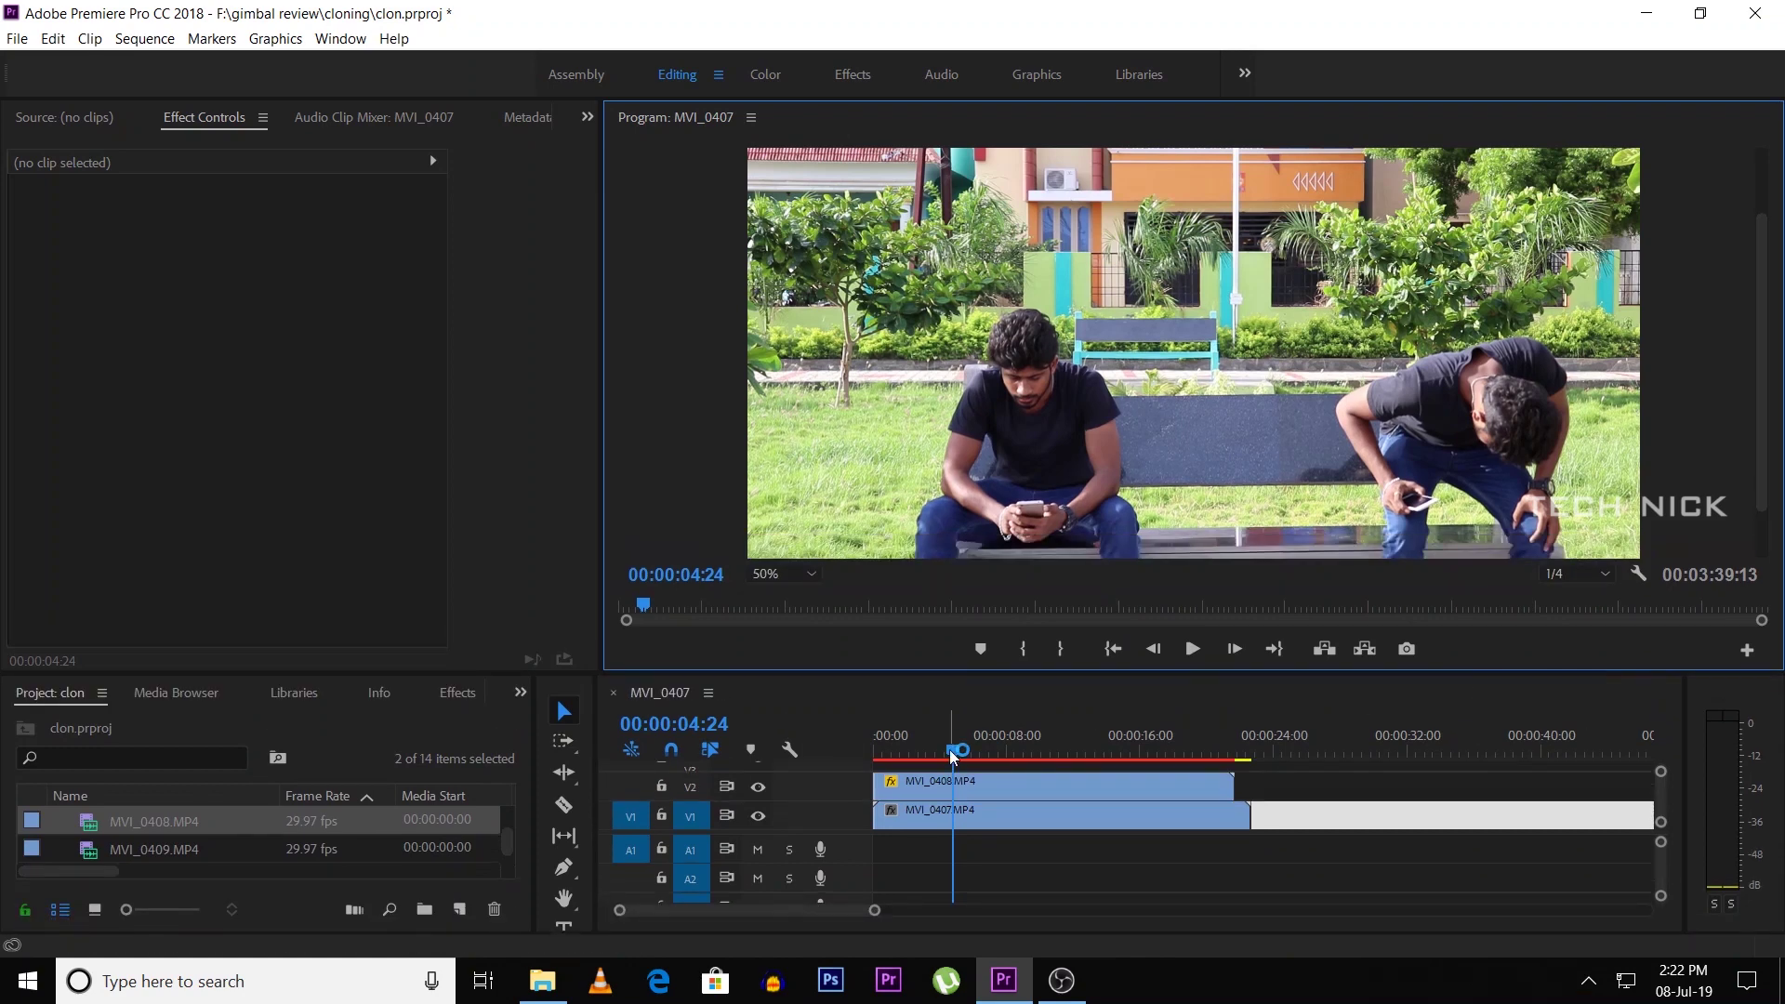
key("Home")
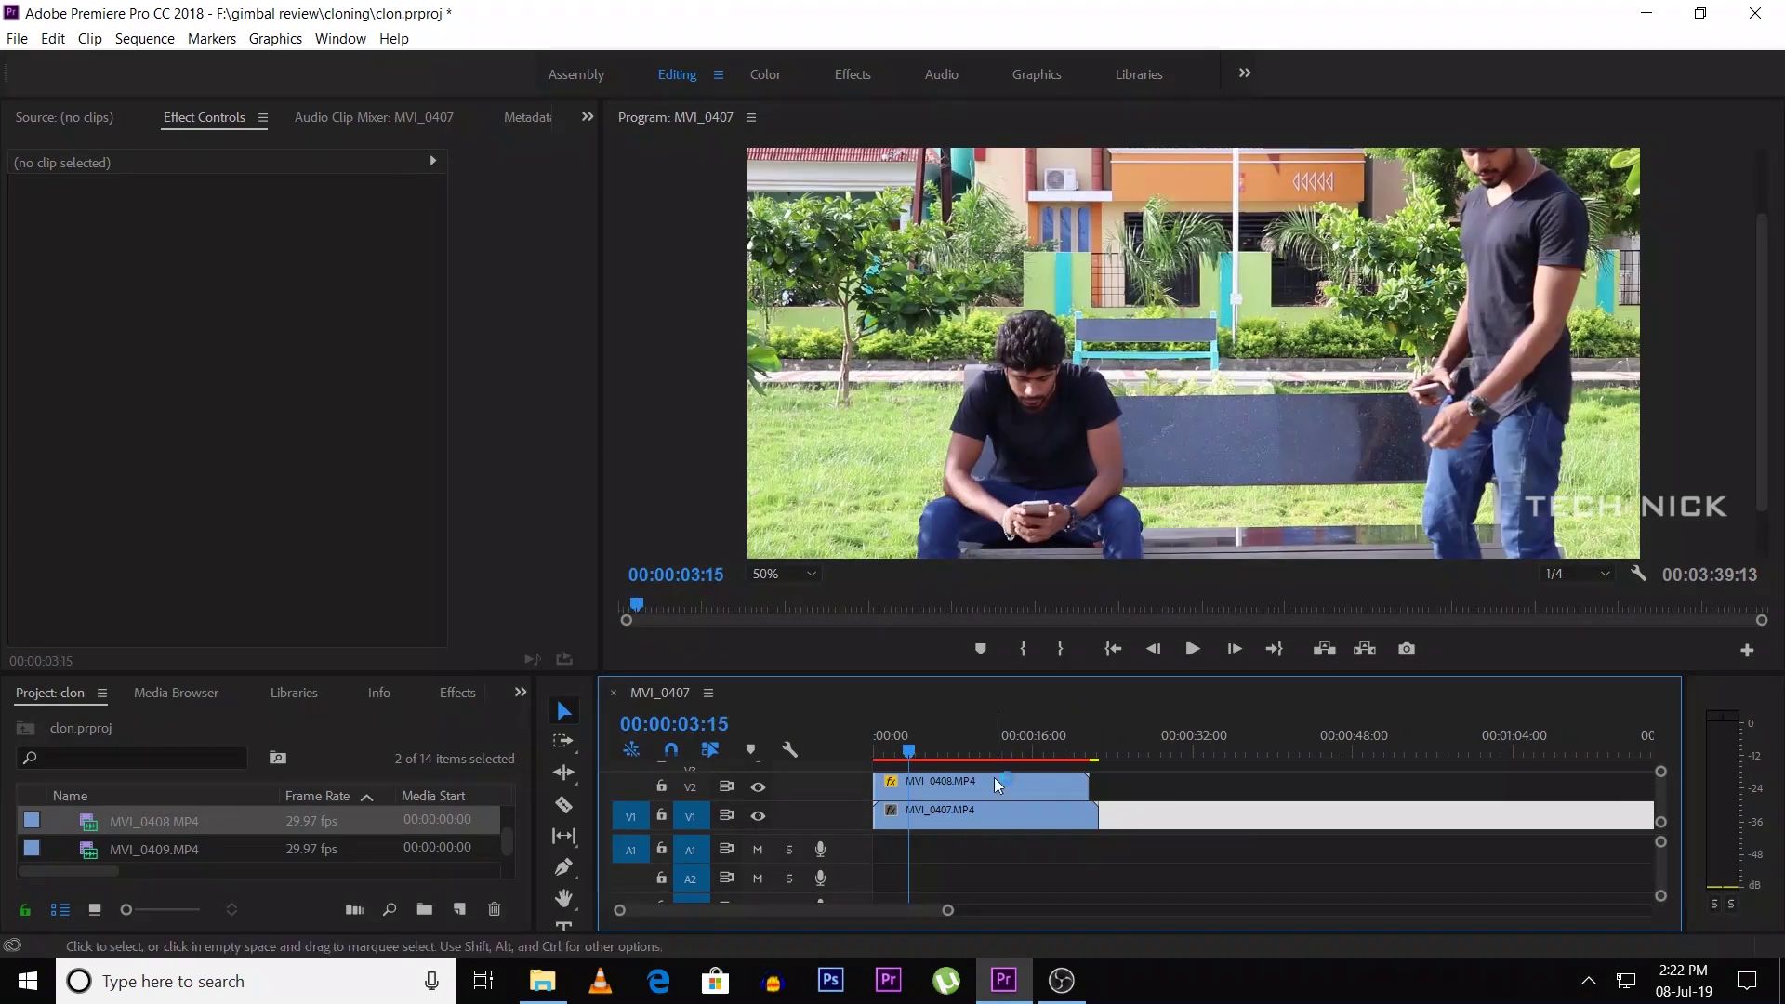
Raise MVI_0408's Mask Feather to 107 and check the blend at 00:00:05:00 at 25% zoom
left_click(998, 786)
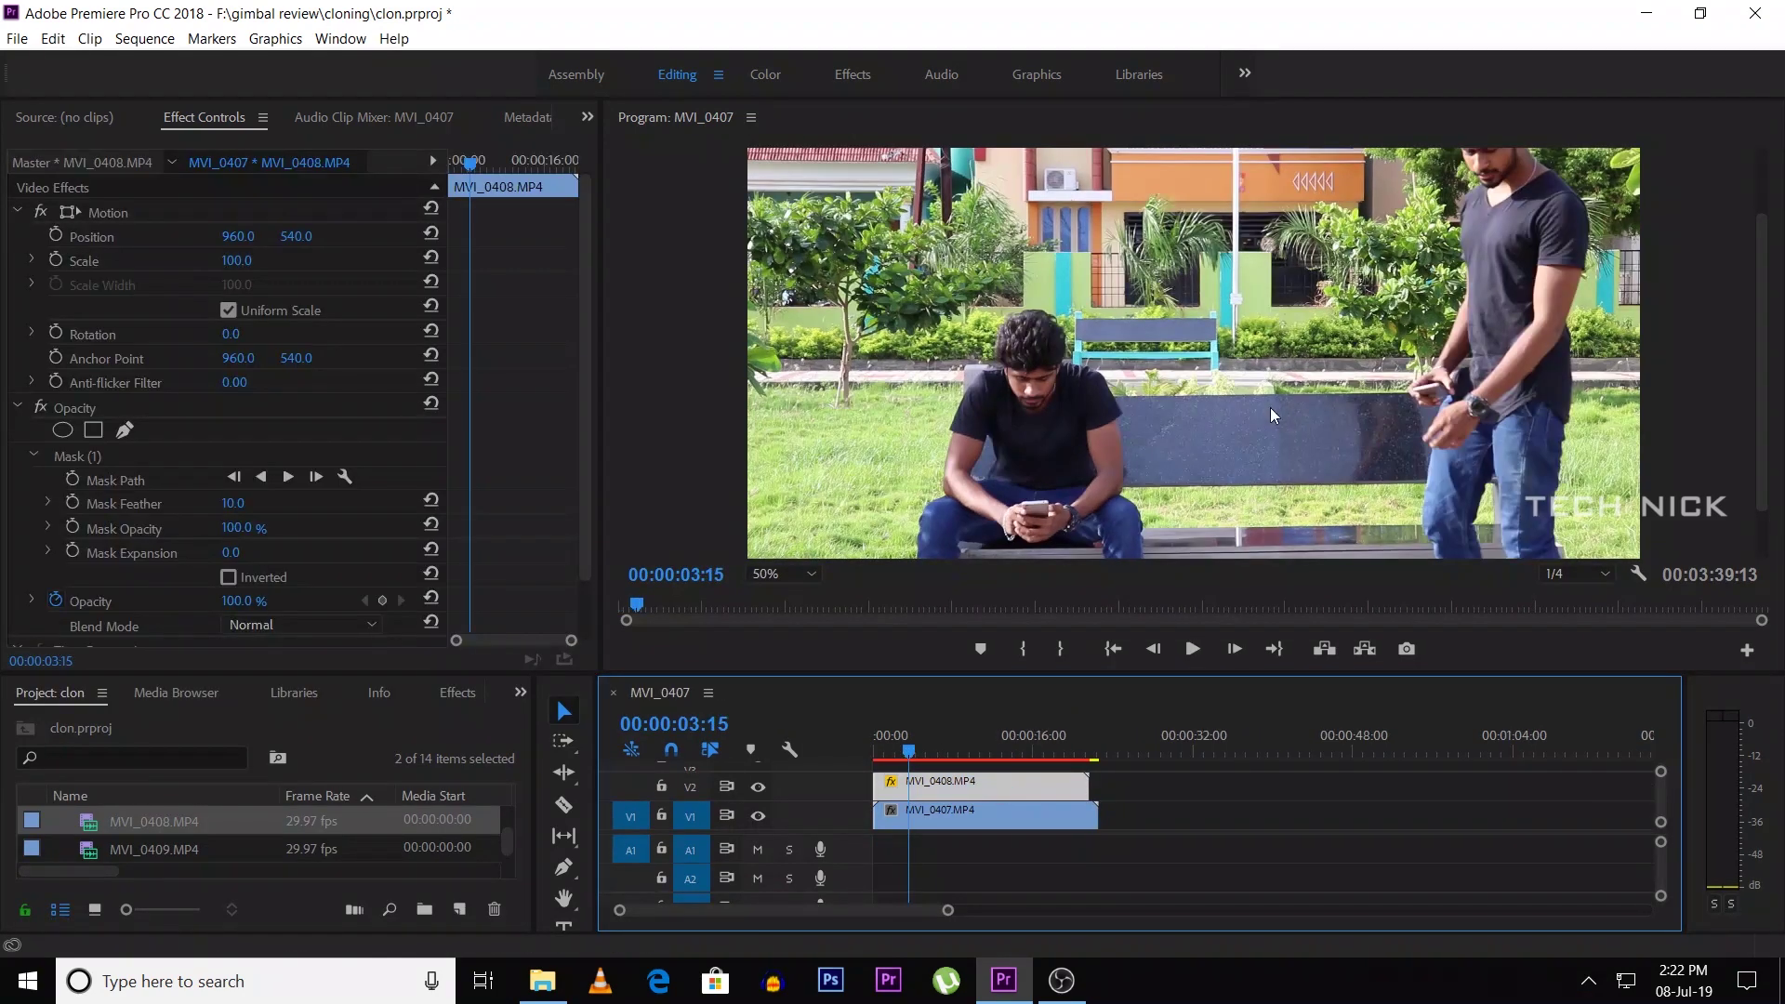
left_click(109, 504)
left_click_drag(235, 503, 243, 503)
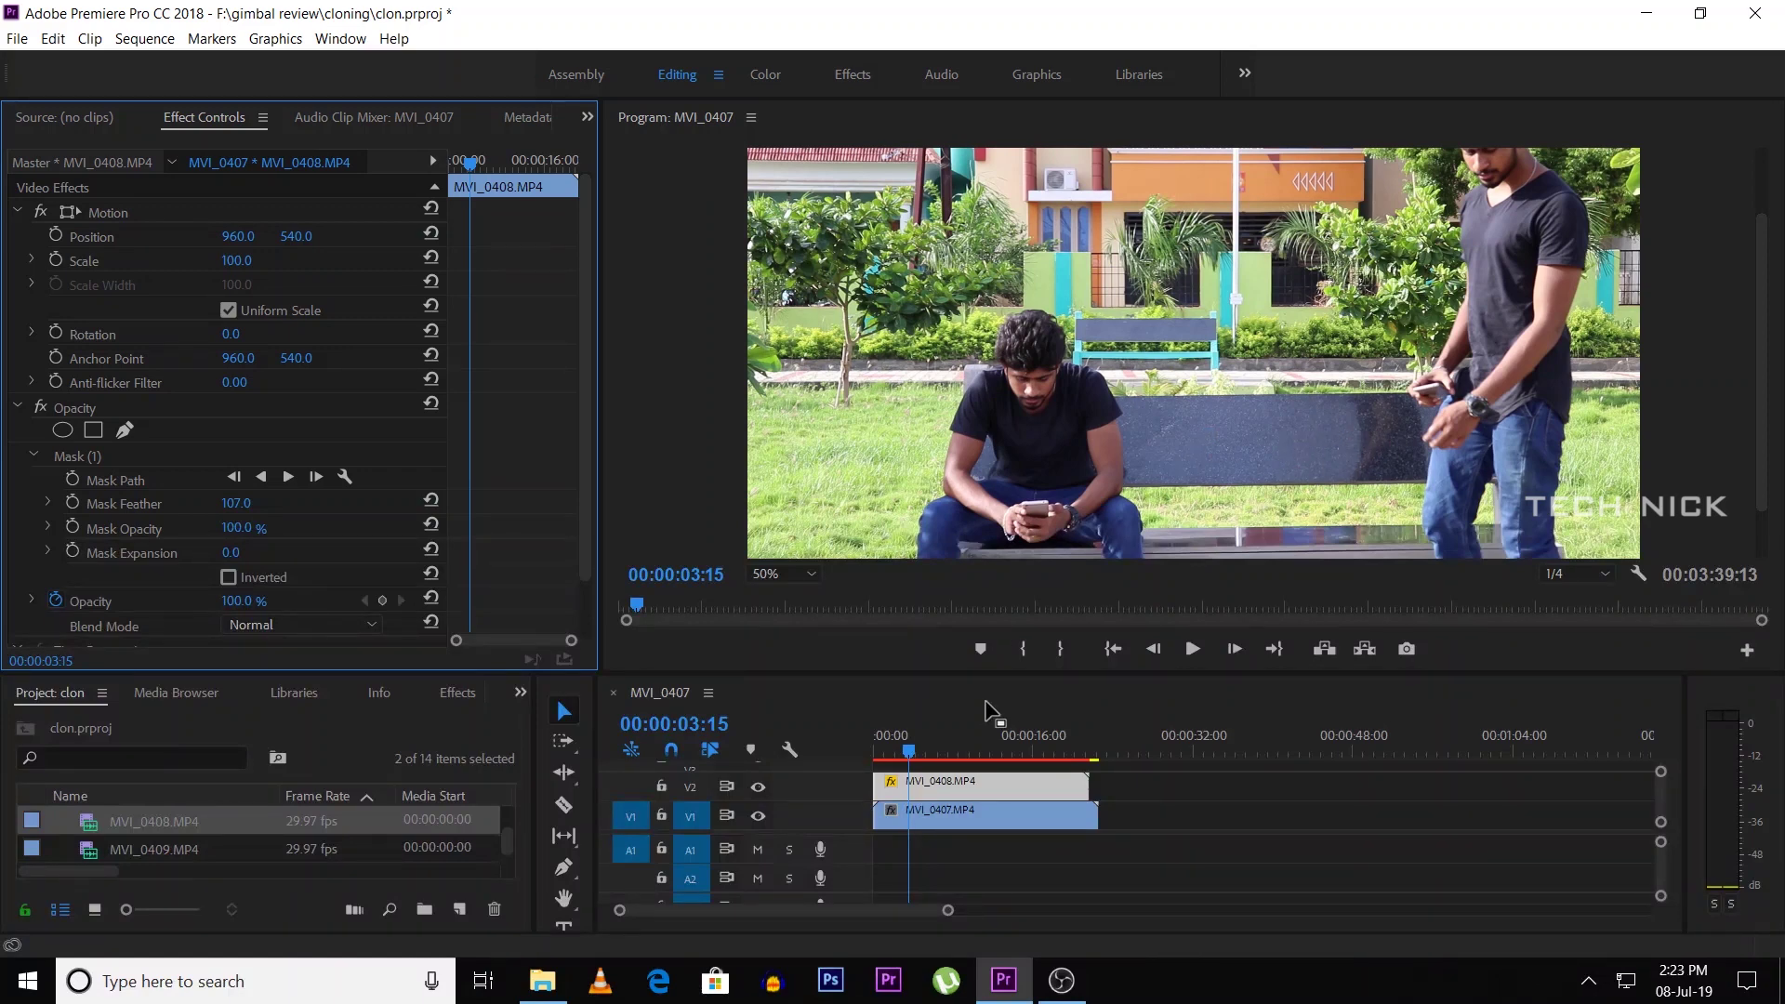
mouse_move(909, 751)
left_mouse_down()
mouse_move(1033, 756)
mouse_move(890, 768)
left_mouse_up()
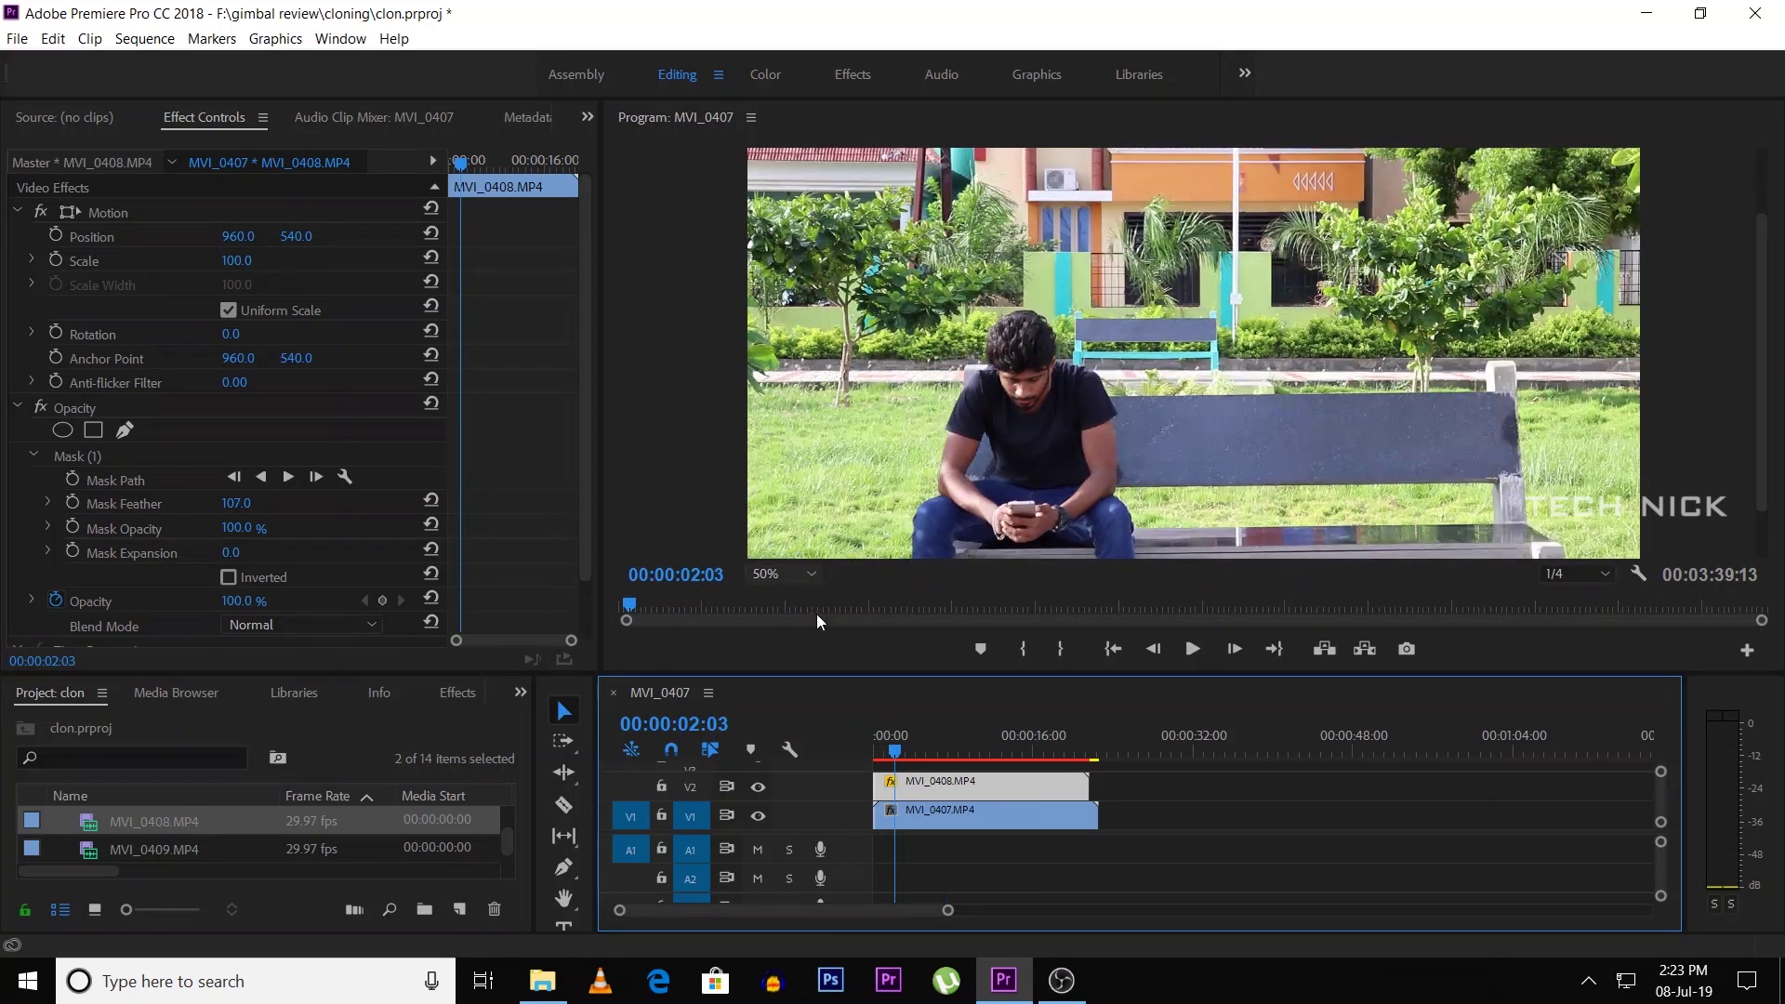
left_click(807, 575)
left_click(805, 651)
left_click_drag(889, 754, 877, 753)
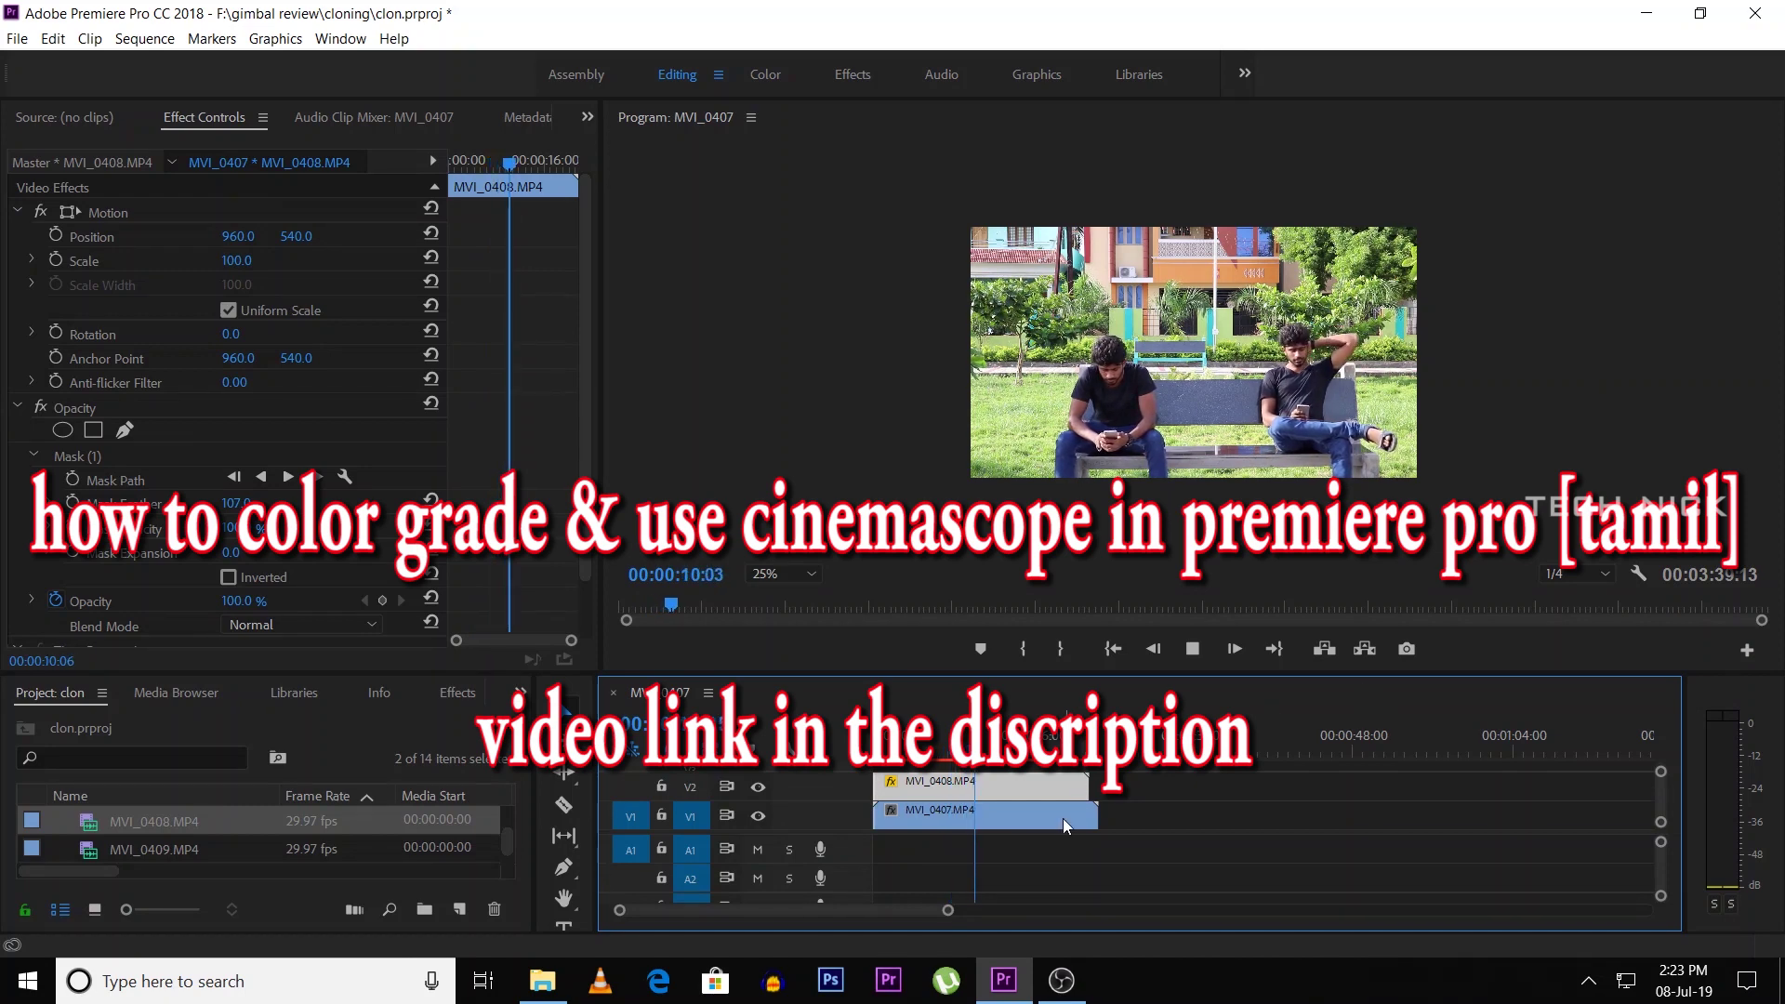
Create a new adjustment layer and place it on V3 above both clips
right_click(67, 676)
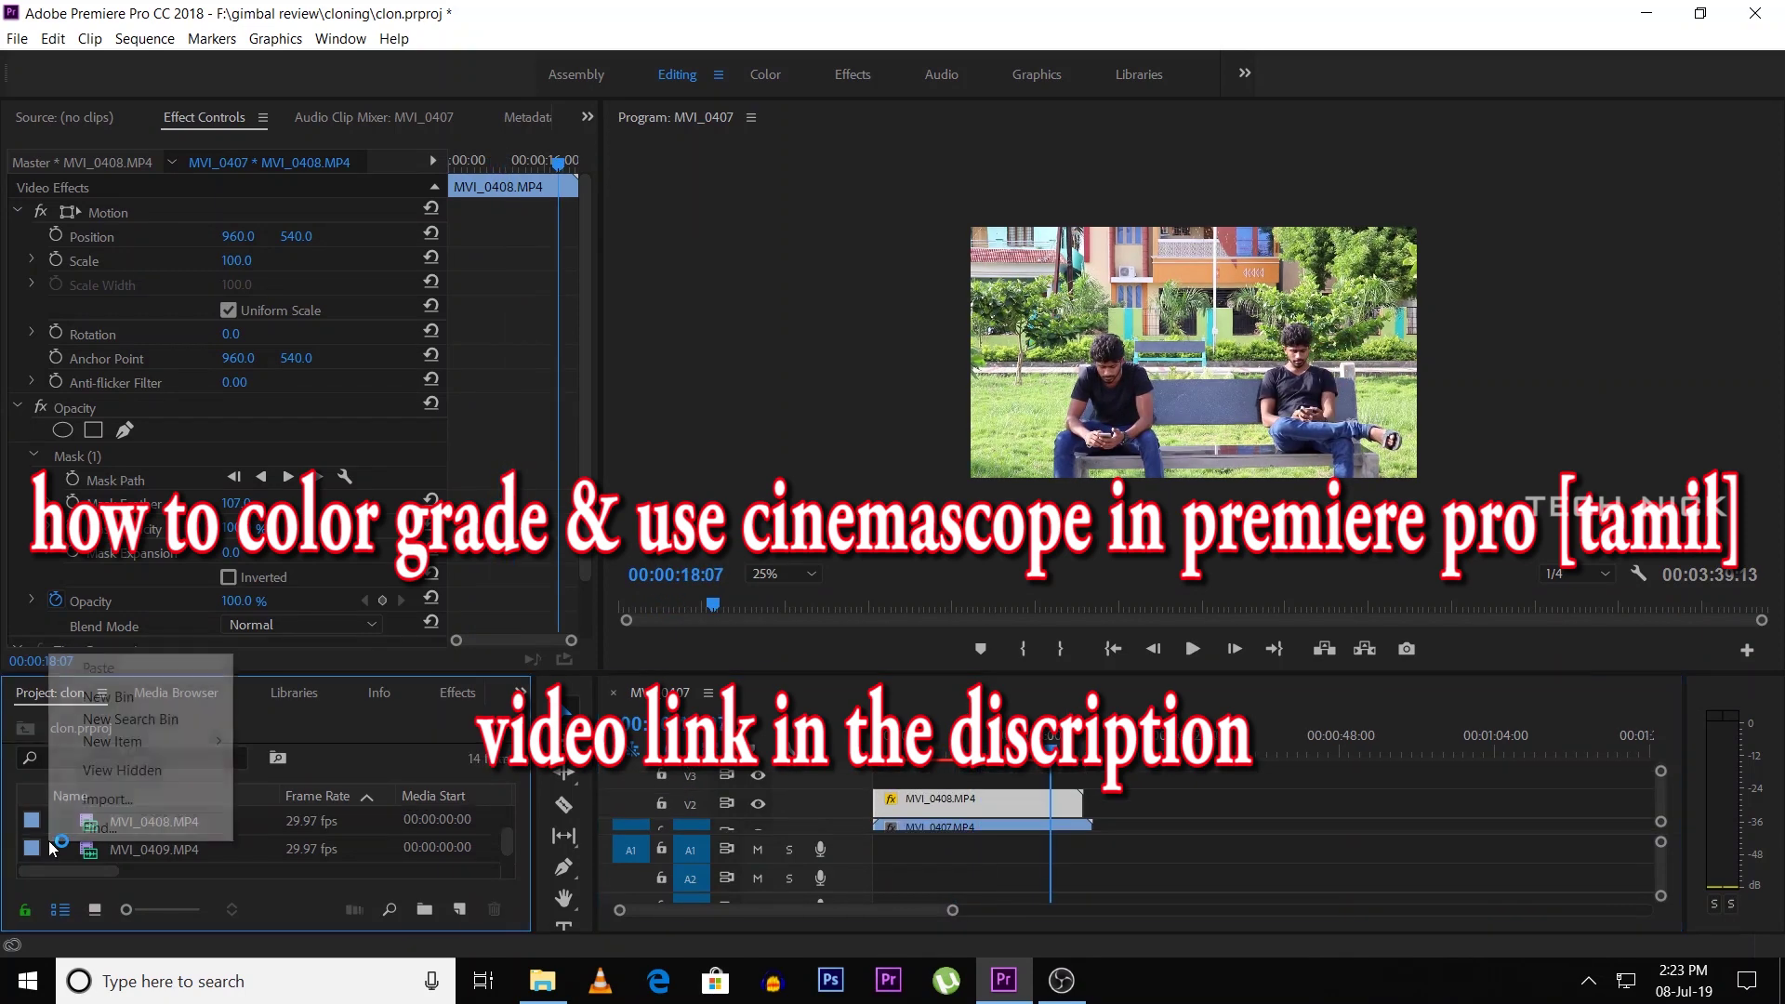
mouse_move(102, 745)
left_click(358, 810)
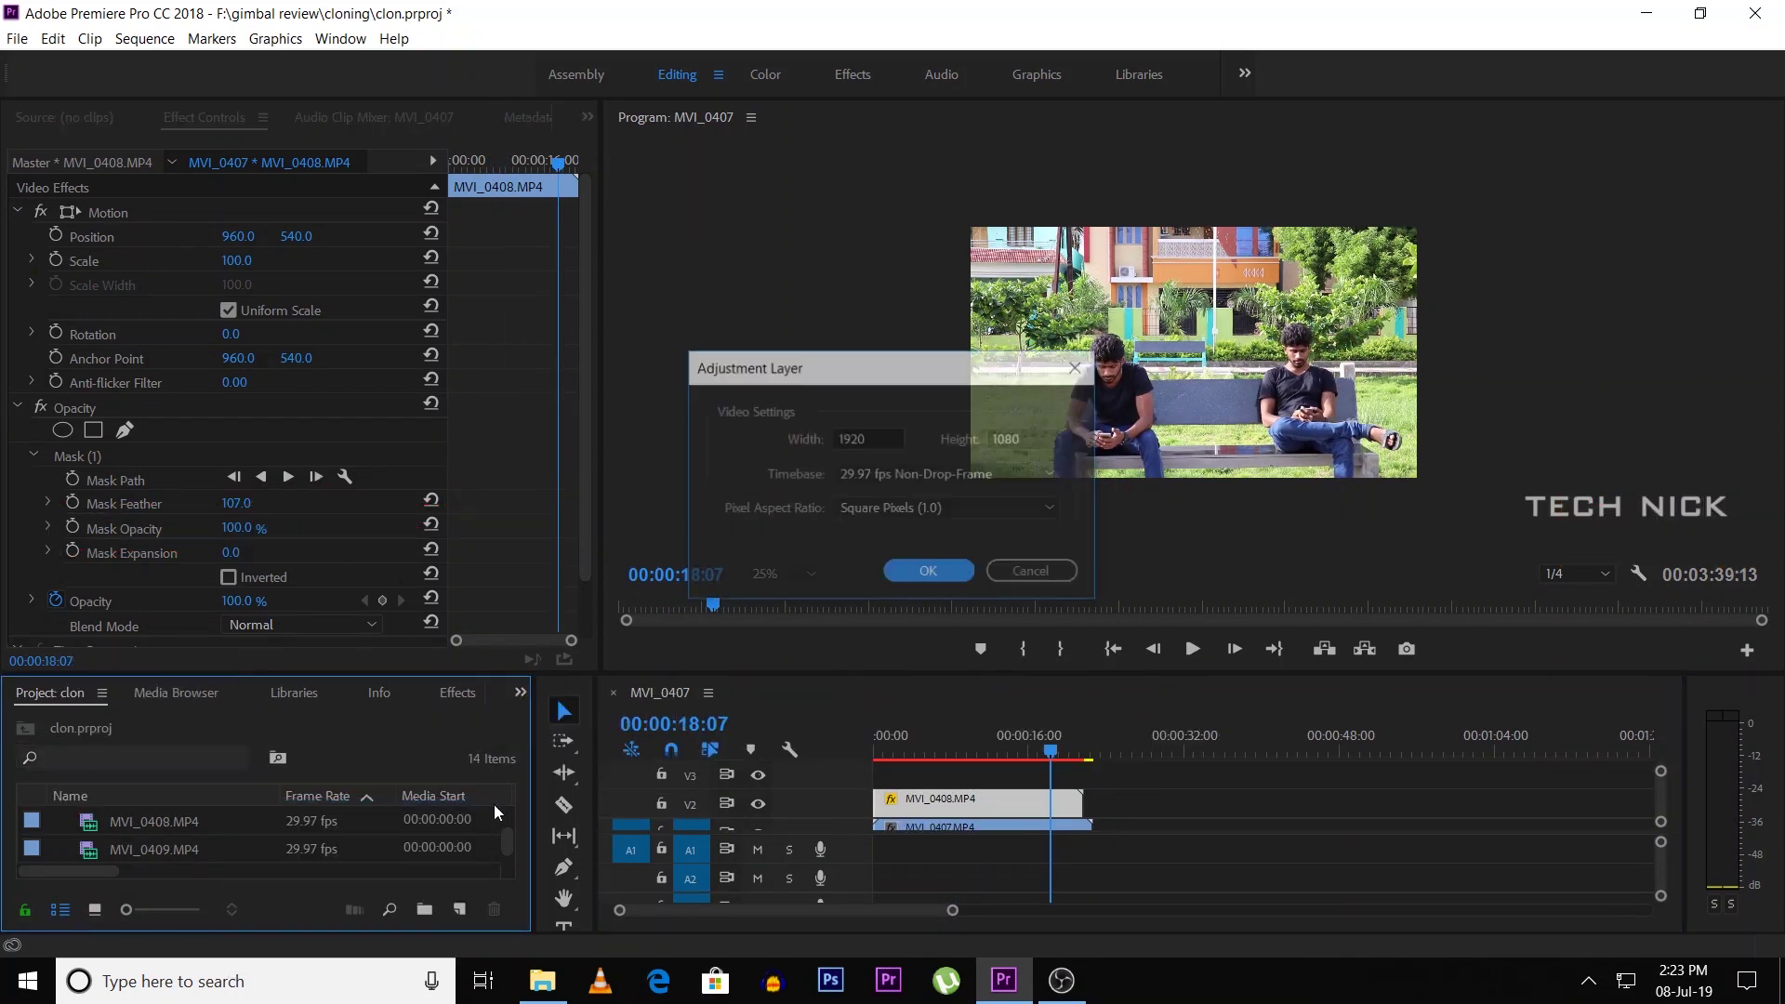
left_click(916, 570)
left_click_drag(148, 822, 941, 774)
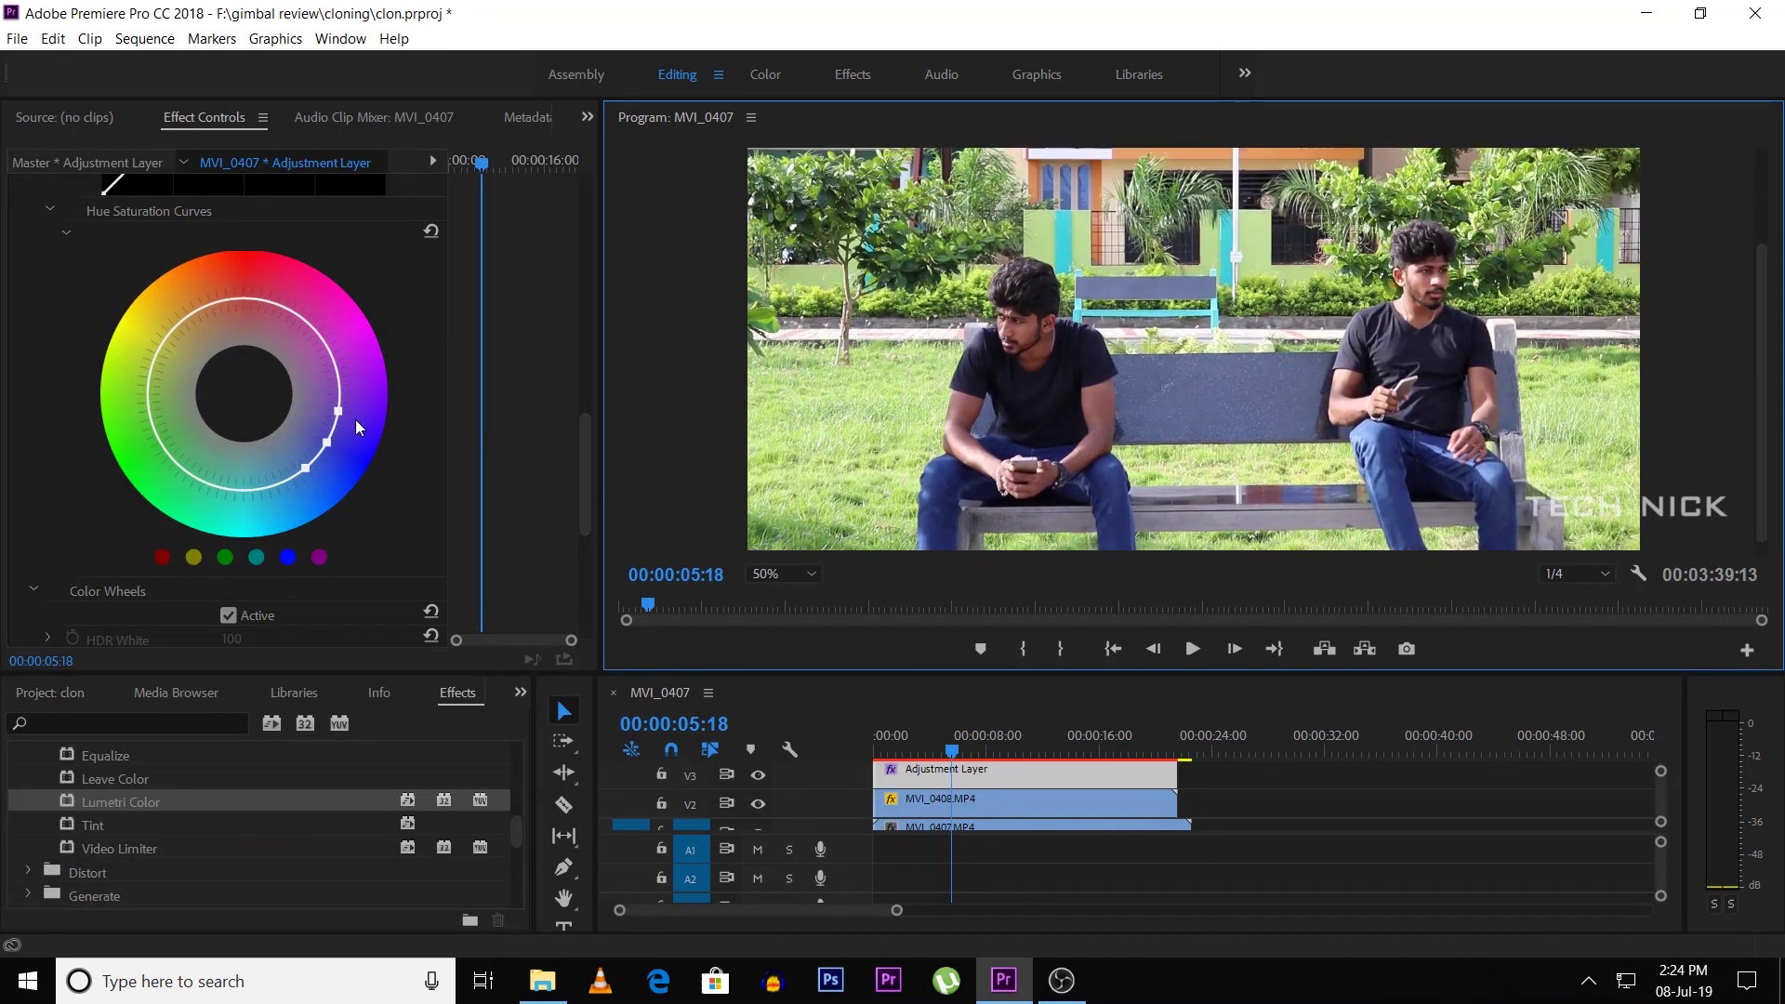
Grade the adjustment layer with a Lumetri hue-saturation curve and an 18% pink-to-yellow Tint
left_click_drag(355, 420, 338, 451)
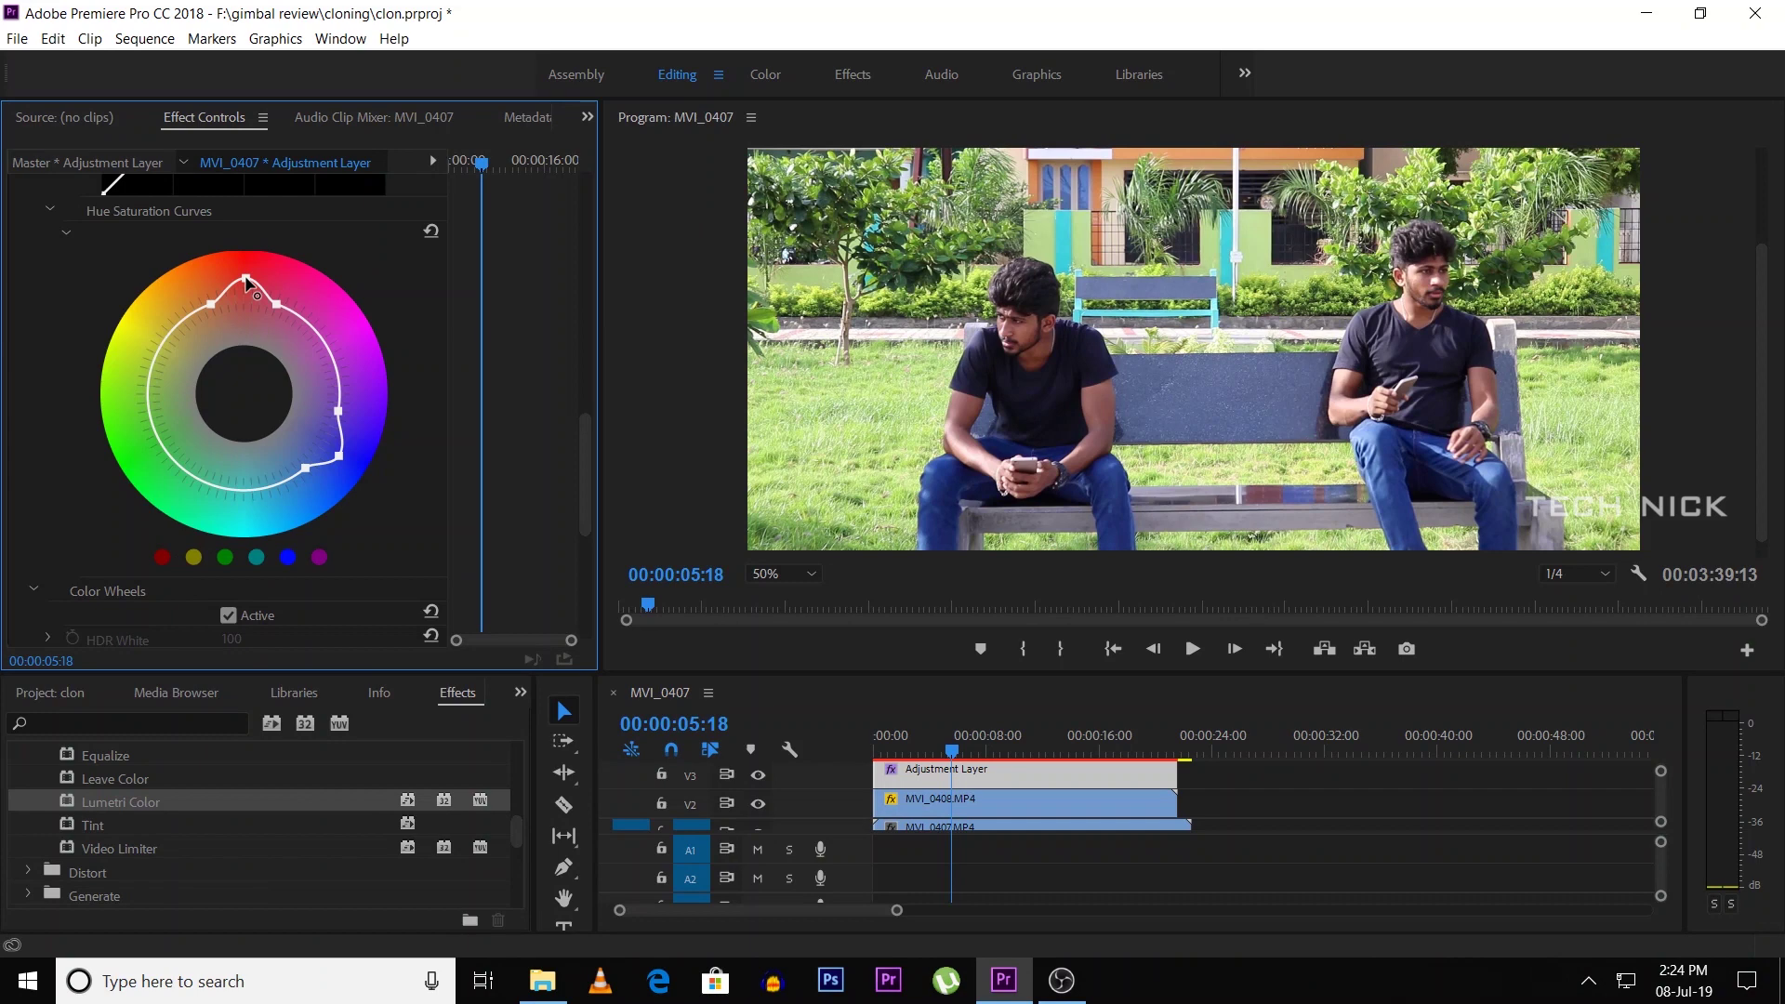
double_click(93, 825)
left_click(234, 561)
left_click(908, 645)
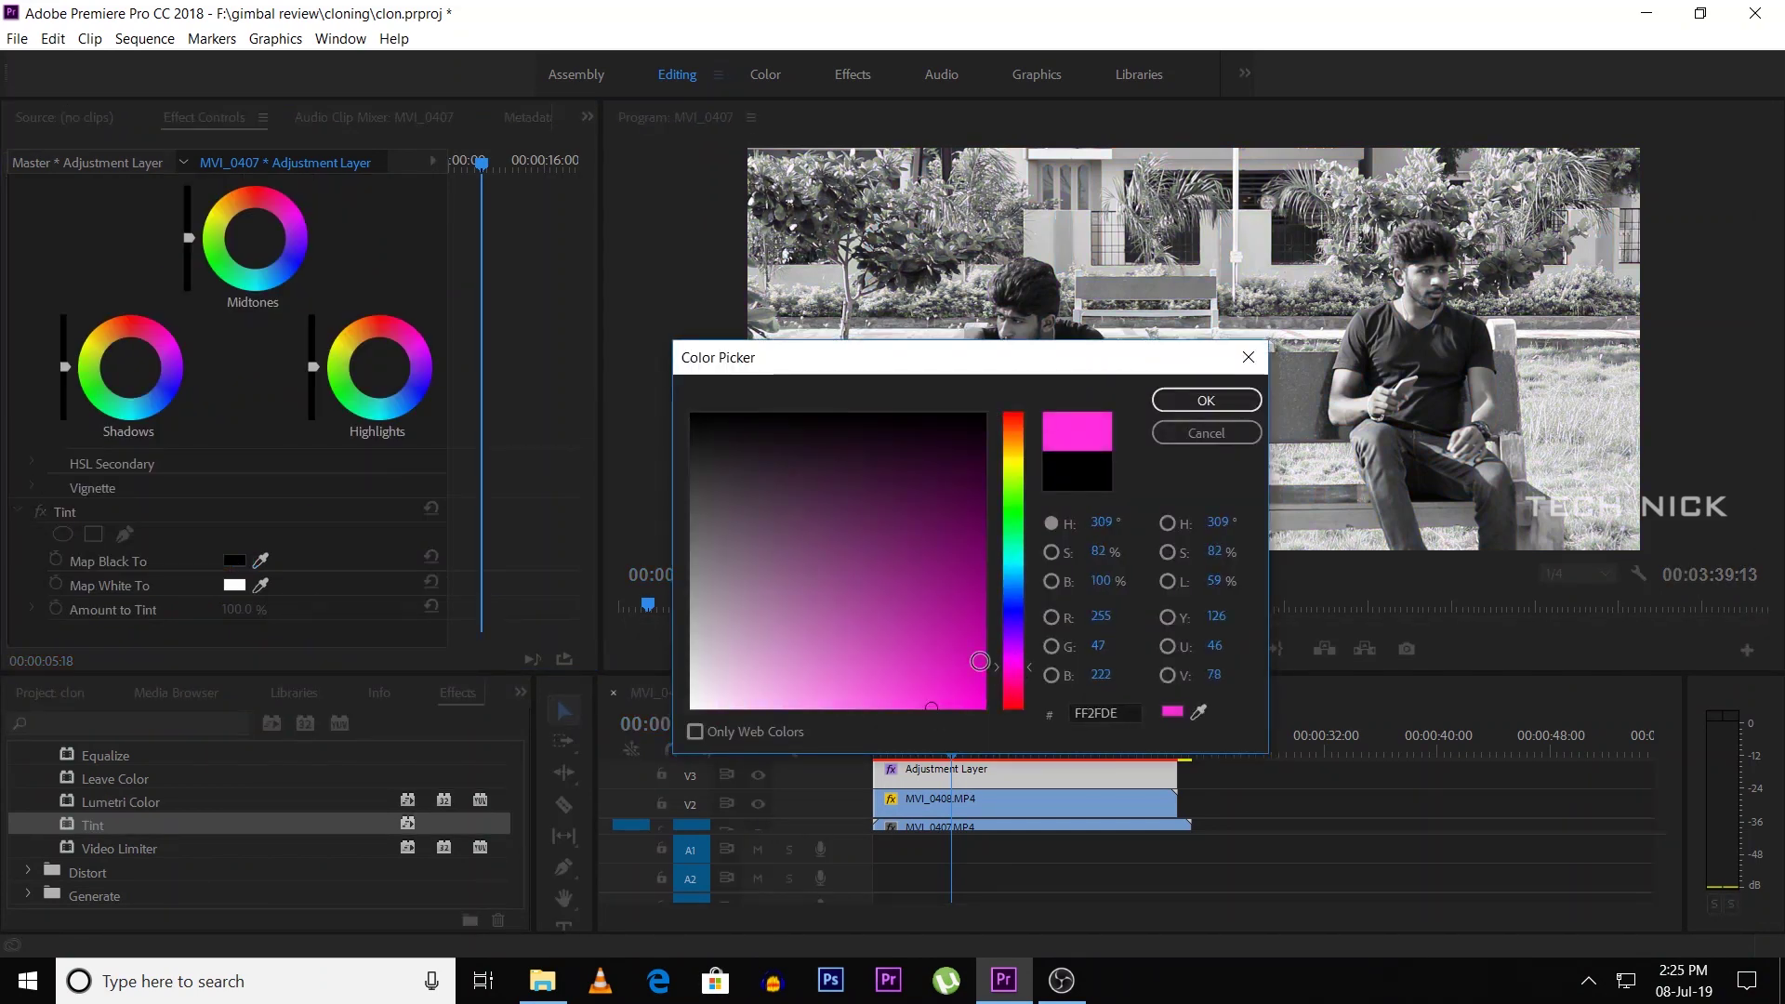
left_click(1206, 400)
left_click(234, 584)
left_click(1014, 486)
left_click(929, 711)
left_click(1206, 400)
left_click_drag(248, 612, 194, 612)
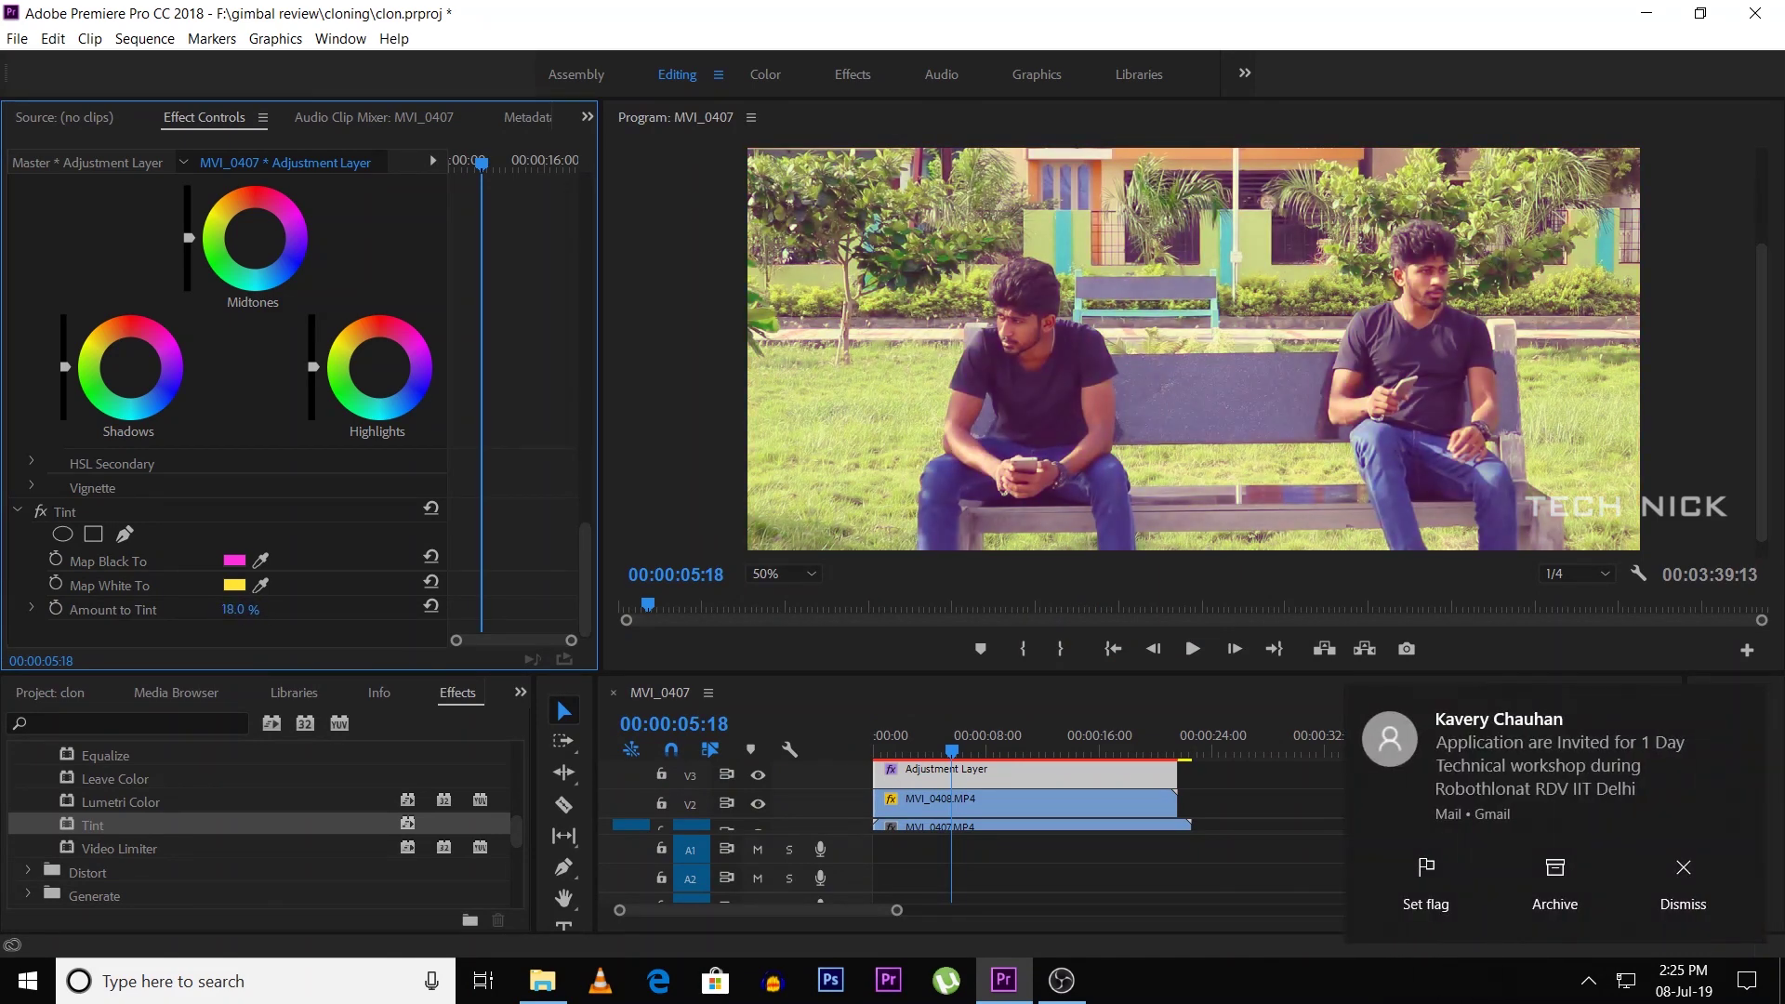
left_click(16, 38)
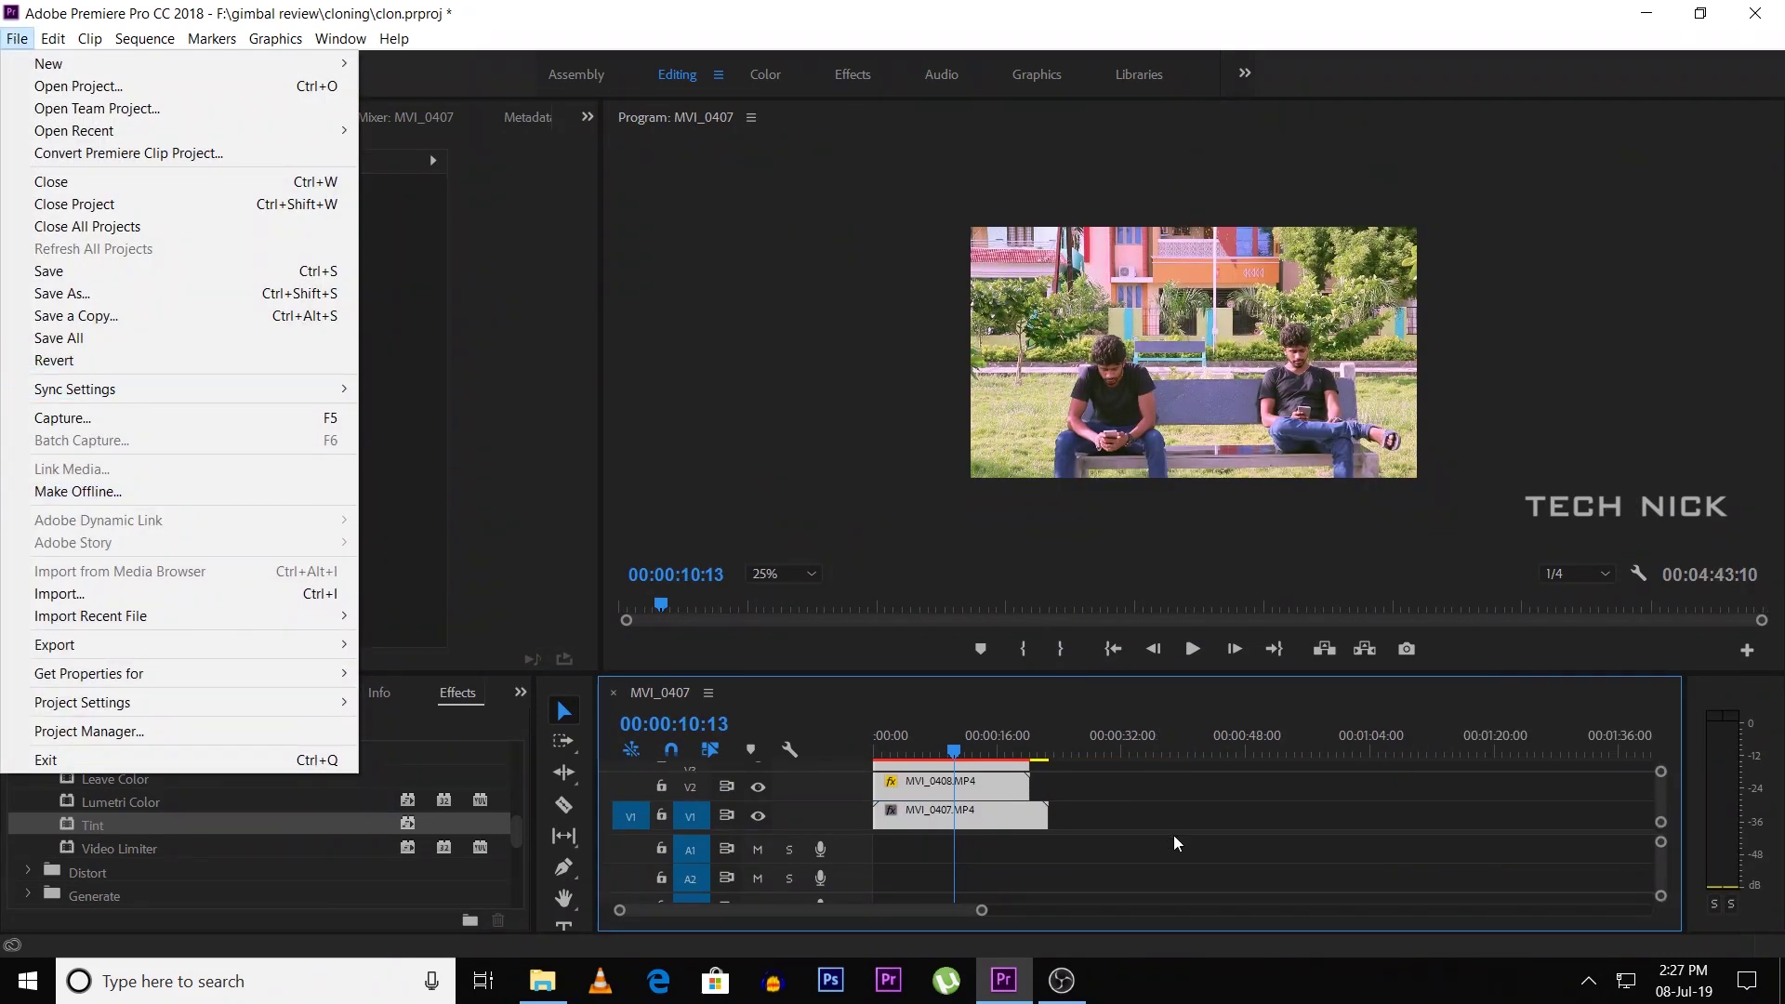
Encode the sequence through Export Media as H.264, High Quality 1080p HD, to final vdo.mp4
mouse_move(107, 656)
left_click(511, 654)
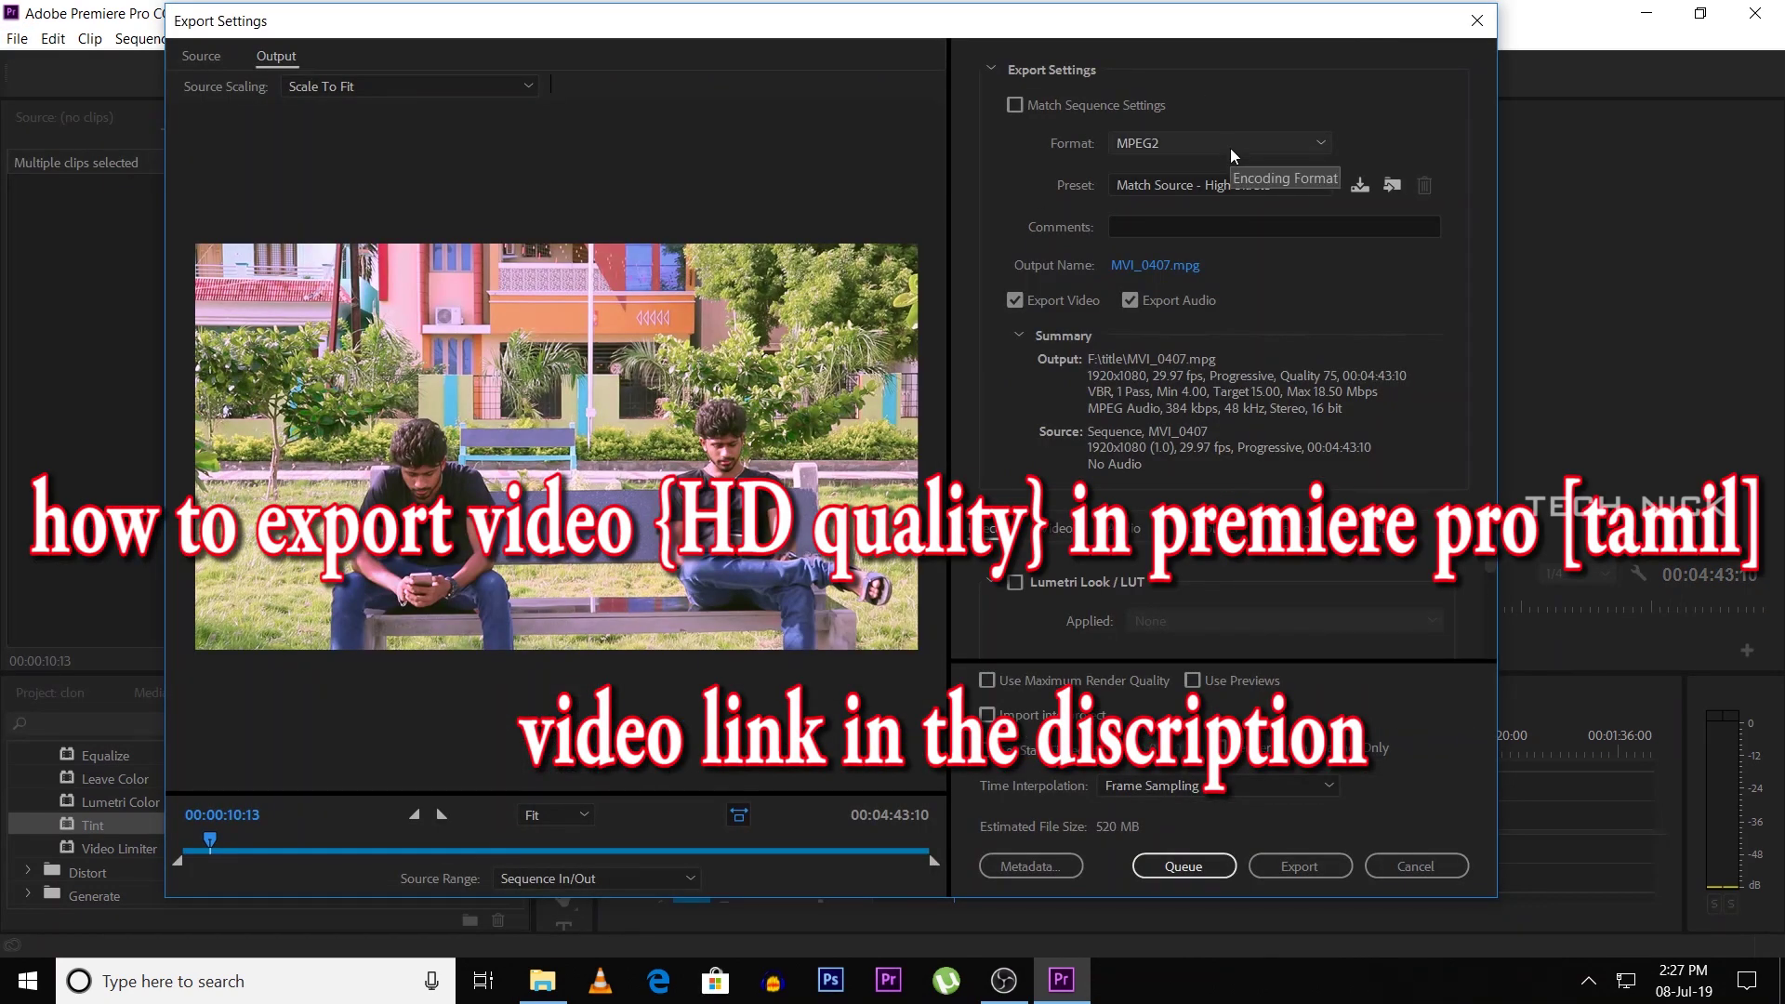
left_click(1230, 148)
left_click(1230, 148)
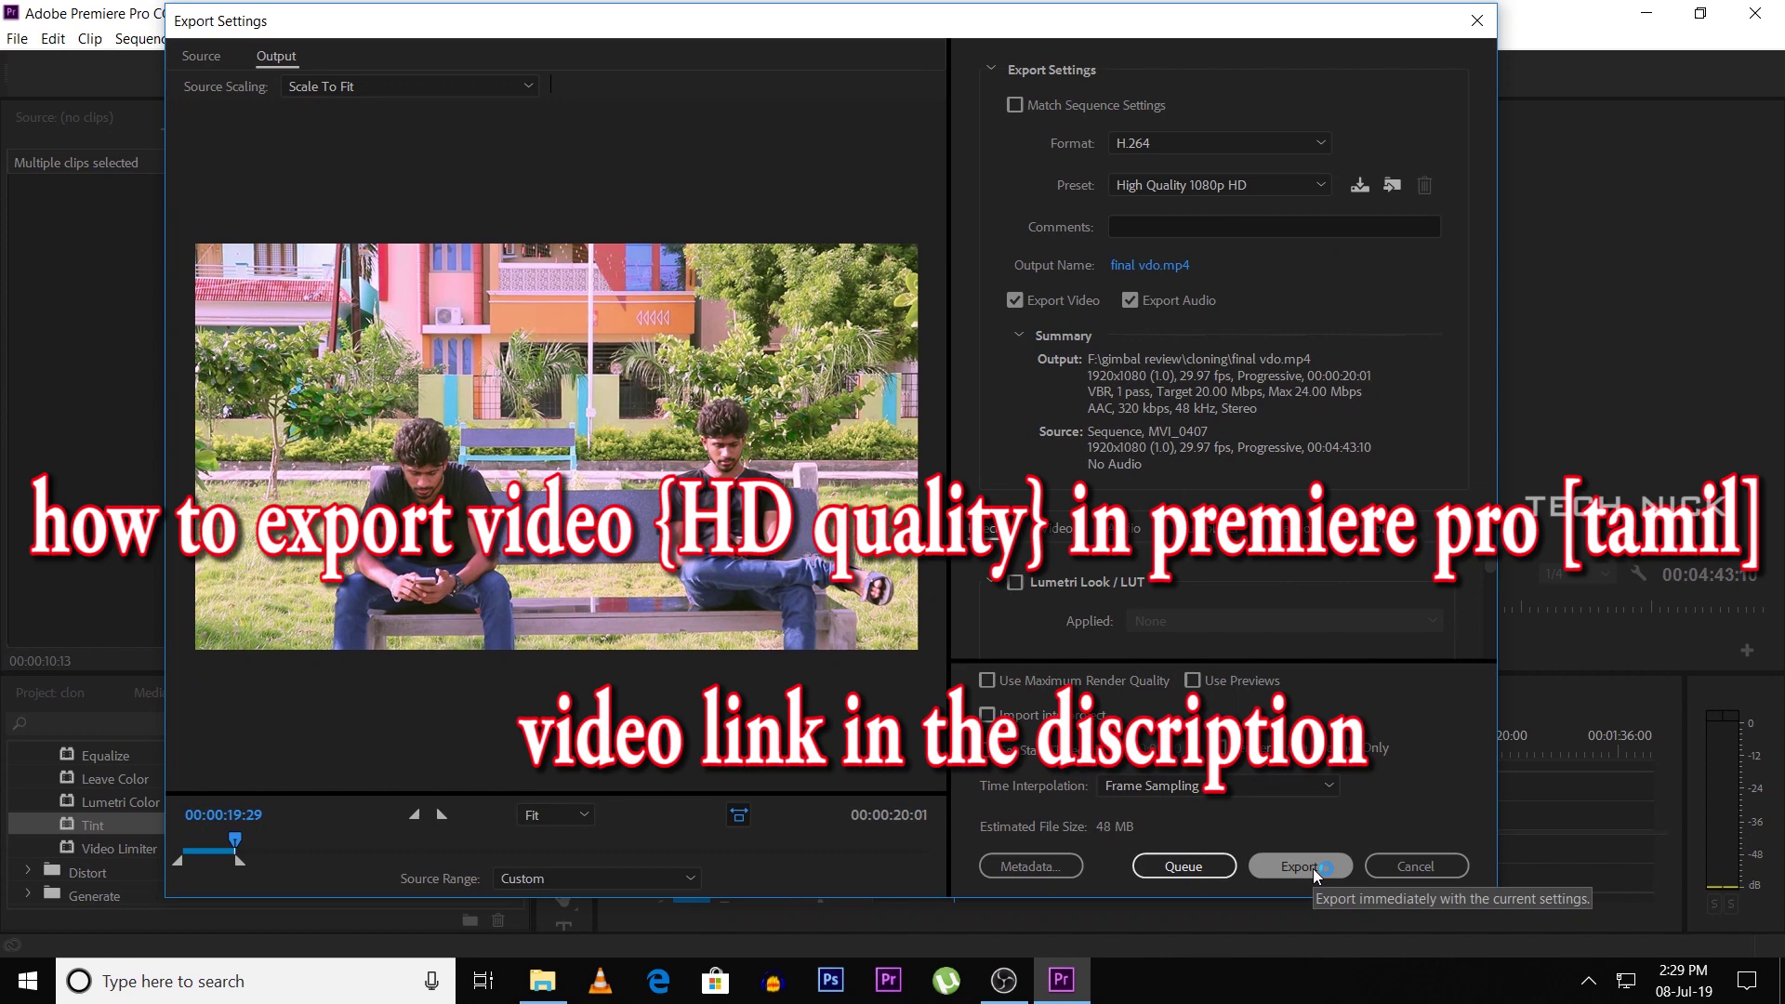
left_click(1313, 868)
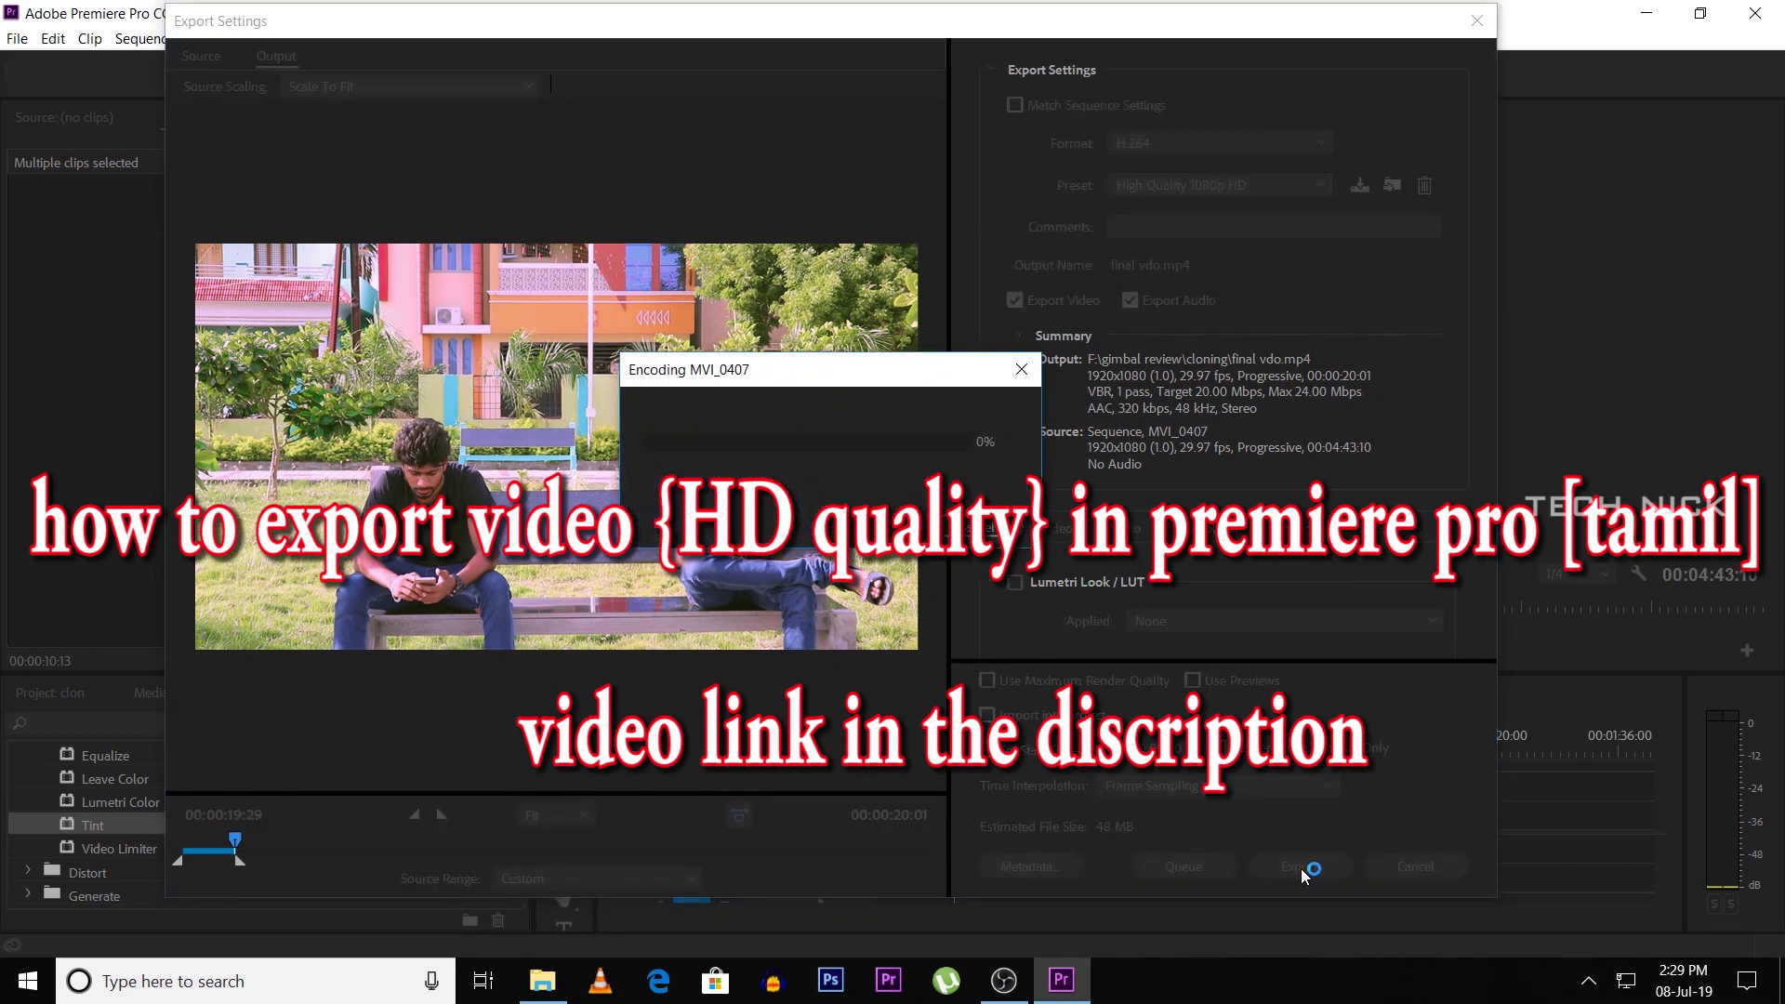